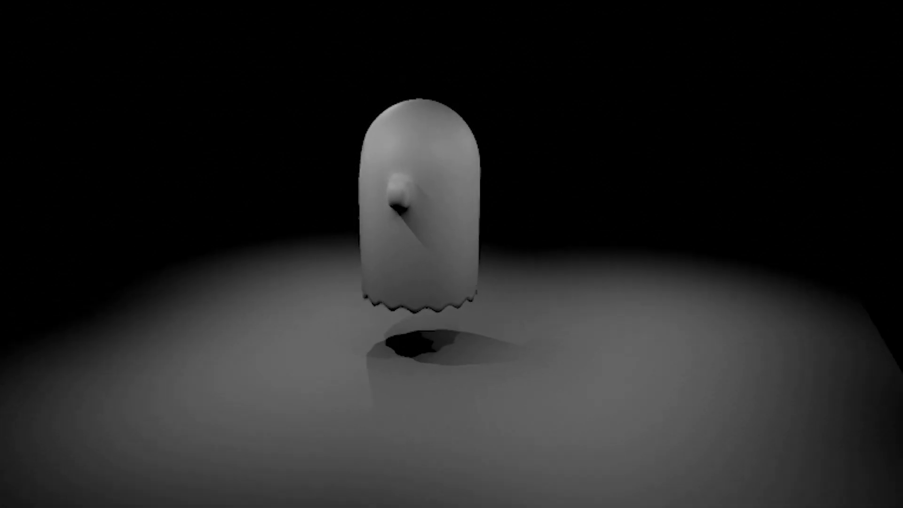
Add a UV sphere and show it in the right orthographic view with X-ray on
key("shift+a")
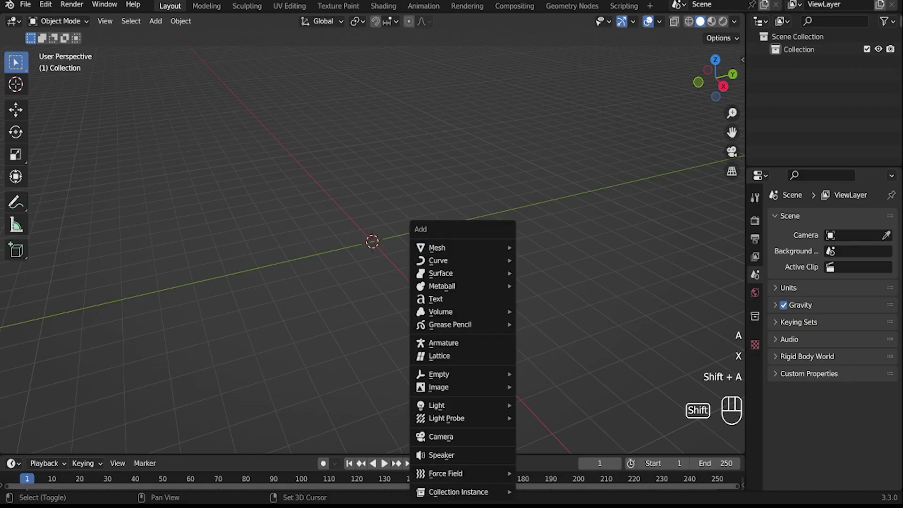
mouse_move(437, 247)
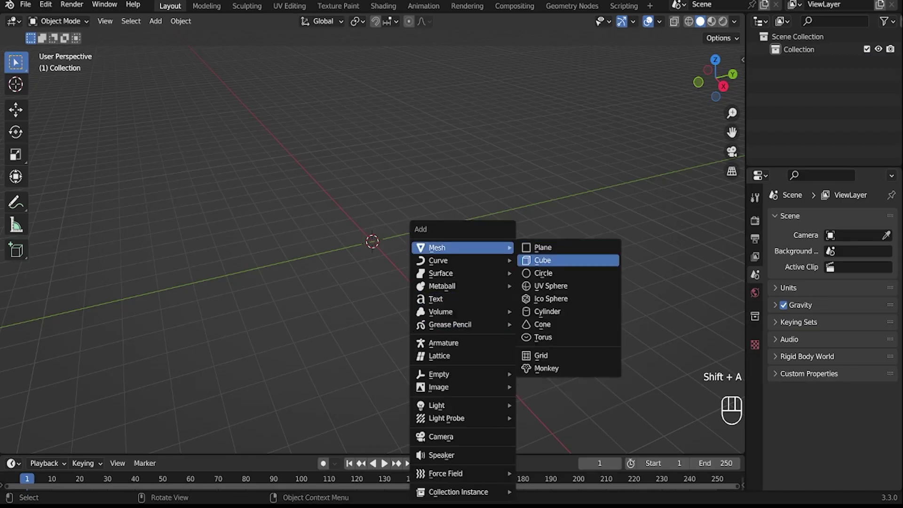
left_click(551, 286)
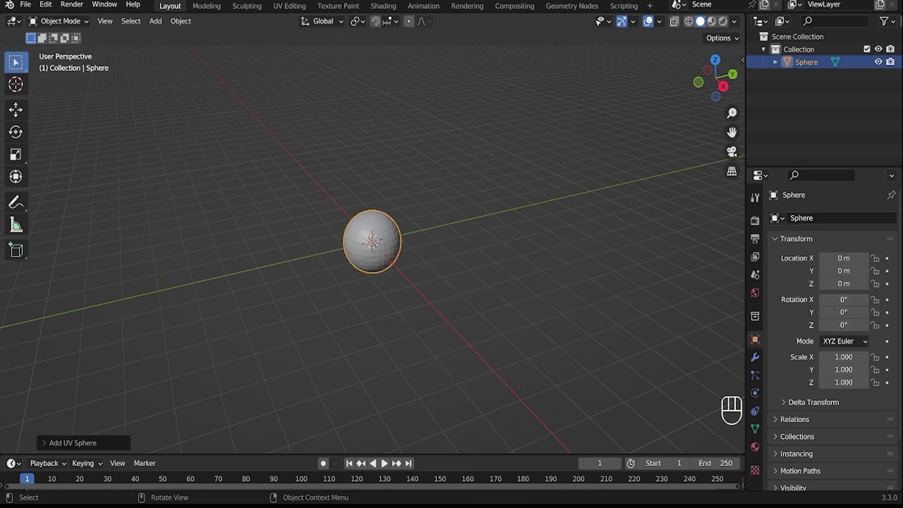
left_click(723, 86)
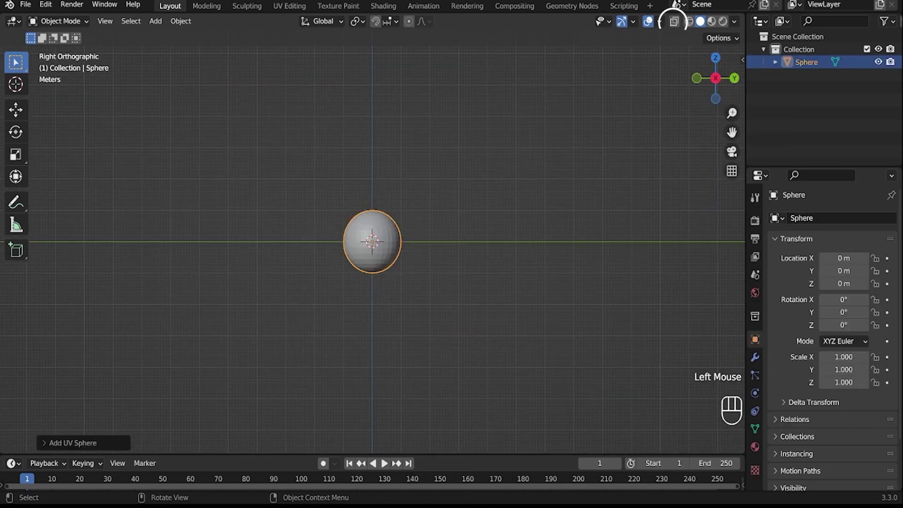
left_click(673, 21)
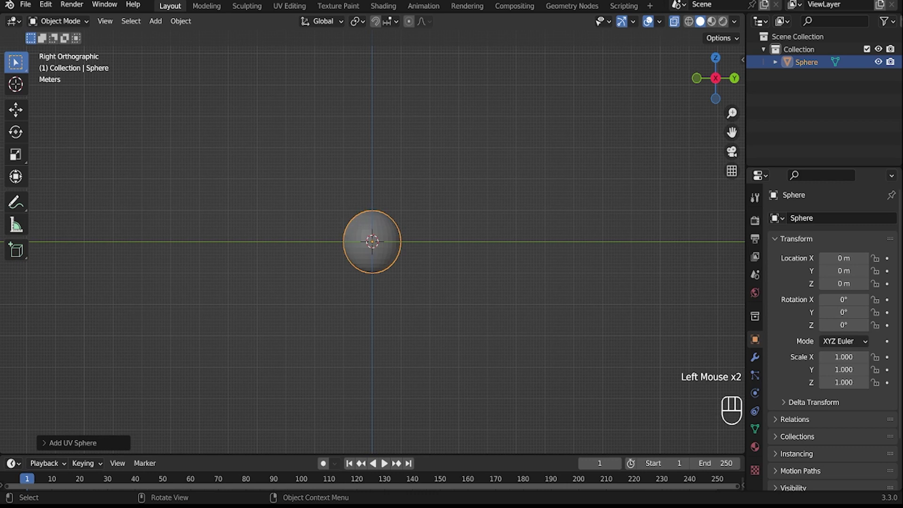
In Edit Mode, move all vertices below the sphere's equator about 1.9 m down along Z to form a capsule
scroll(372, 242, "up", 4)
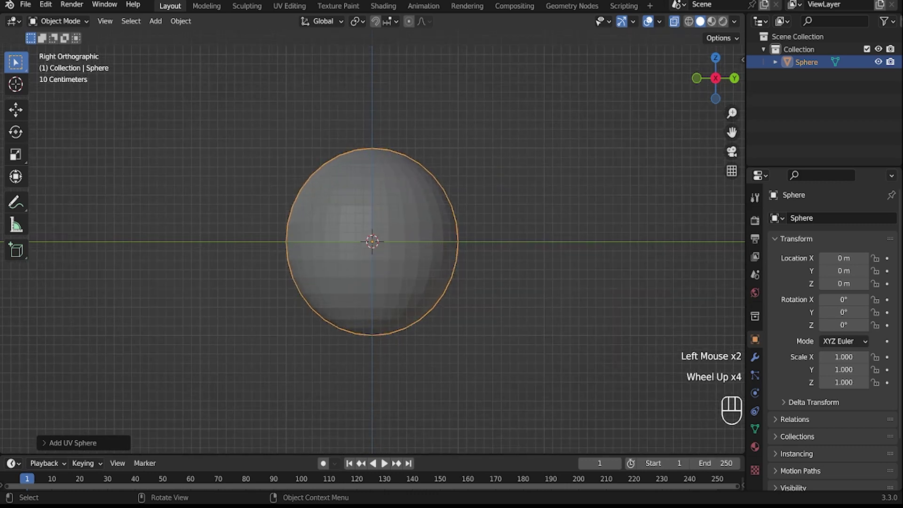
key("Tab")
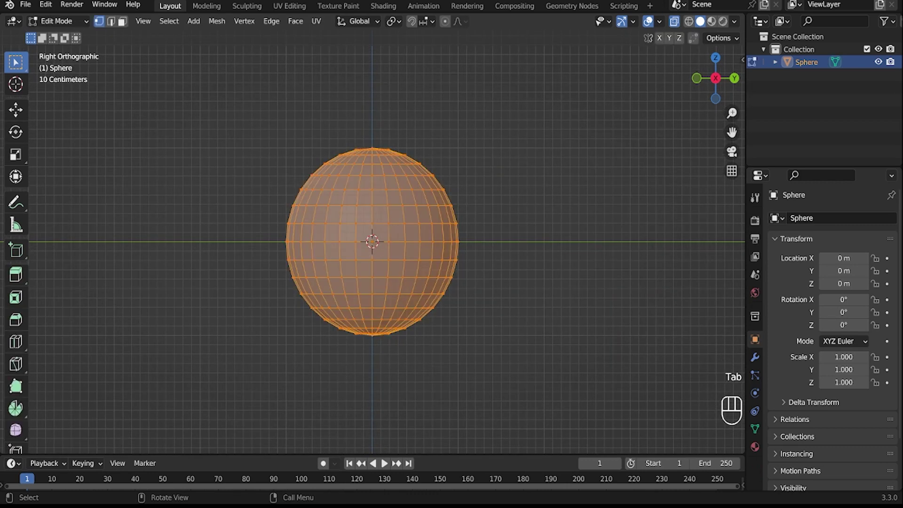
left_click_drag(273, 359, 493, 249)
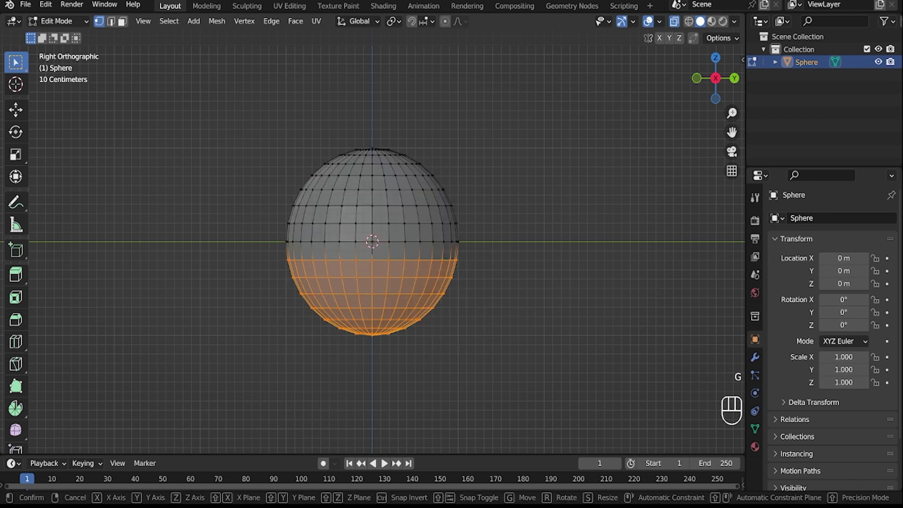
key("g")
key("z")
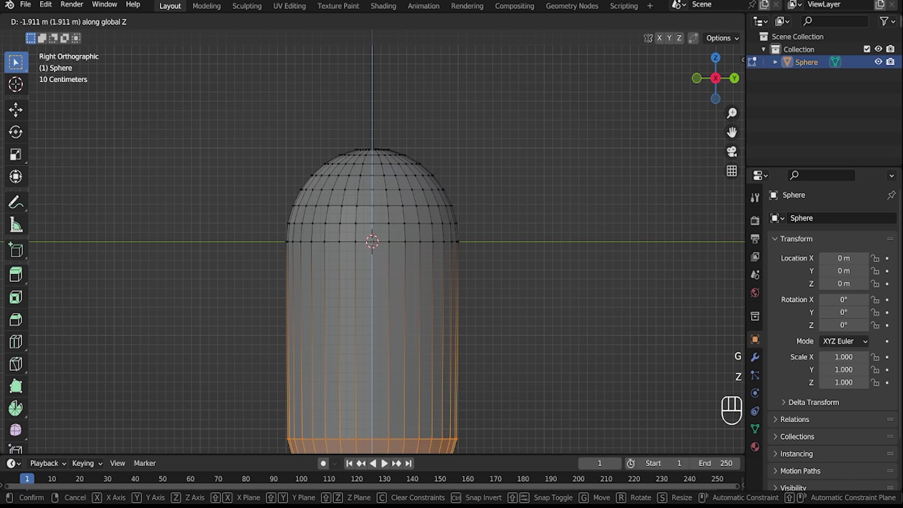
left_click(372, 357)
Delete the rounded lower cap of the capsule, keeping the lowest ring of the straight body
scroll(372, 242, "down", 3)
middle_click_drag(484, 443, 491, 376, "shift")
left_click_drag(491, 375, 304, 292)
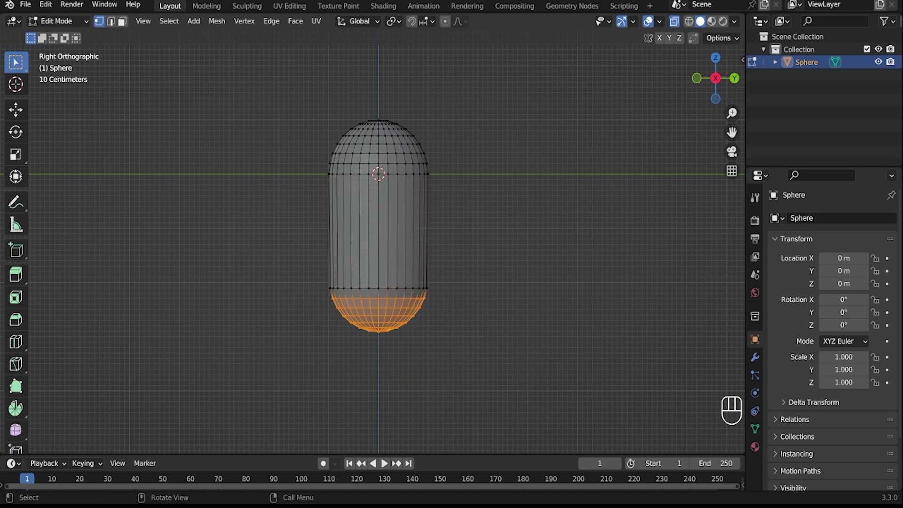
key("x")
left_click(249, 291)
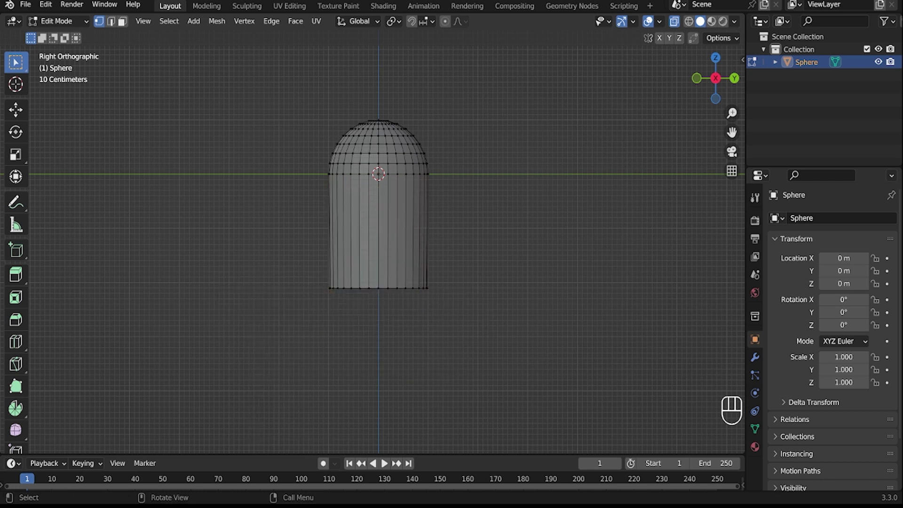
Add four evenly spaced horizontal loop cuts to the straight part of the body, without sliding them
key("ctrl")
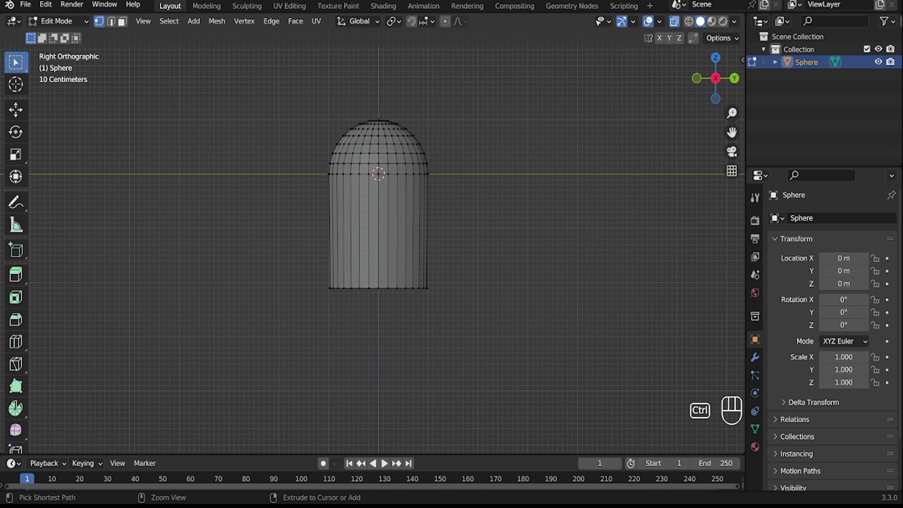
key("ctrl+r")
scroll(378, 231, "up", 2)
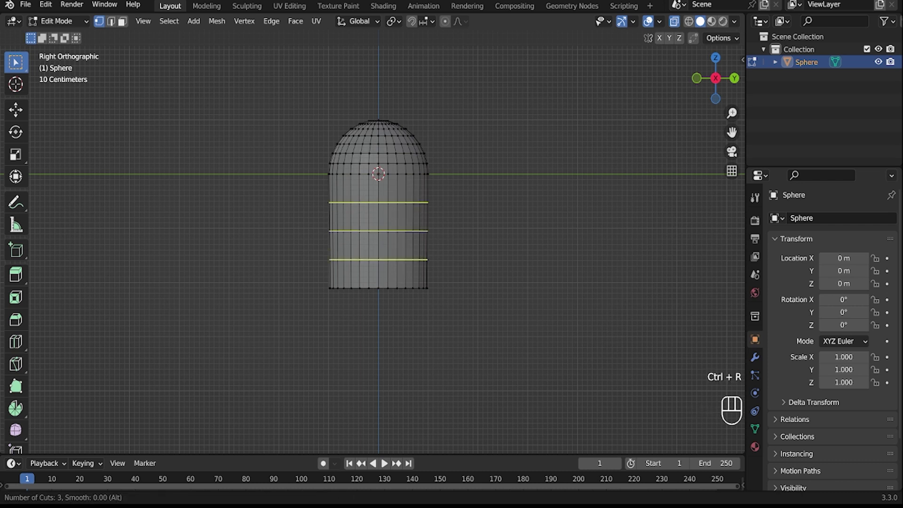
left_click(349, 238)
right_click(348, 238)
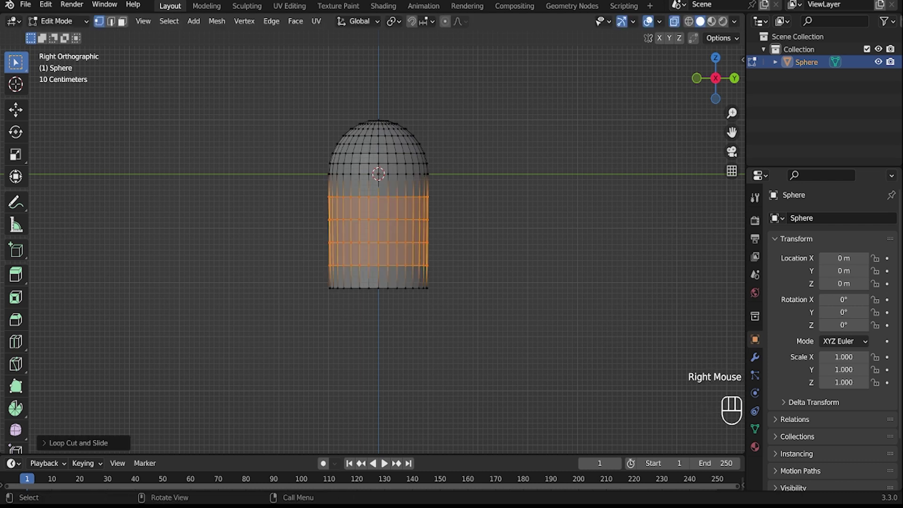
Select every other vertex of the bottom edge loop with Checker Deselect and raise them along Z into a zigzag hem
left_click(405, 287)
left_click(405, 288, "alt")
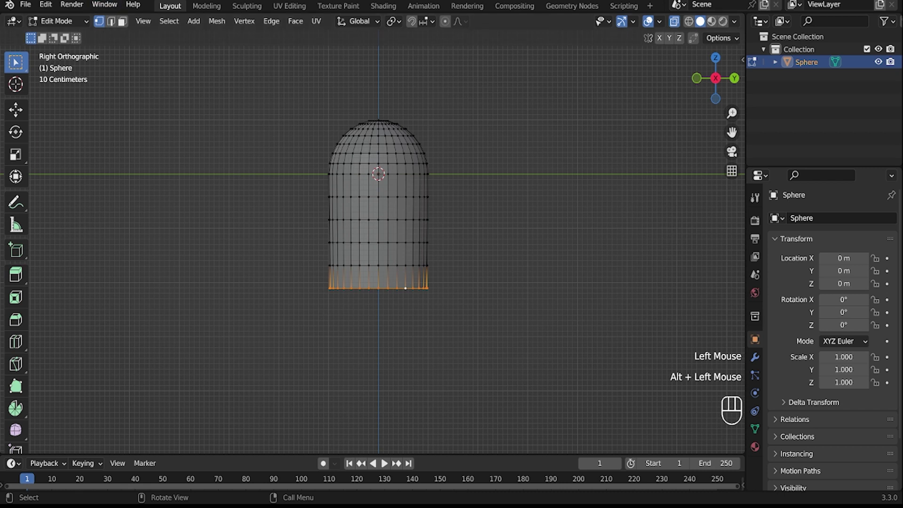
key("Escape")
left_click(169, 21)
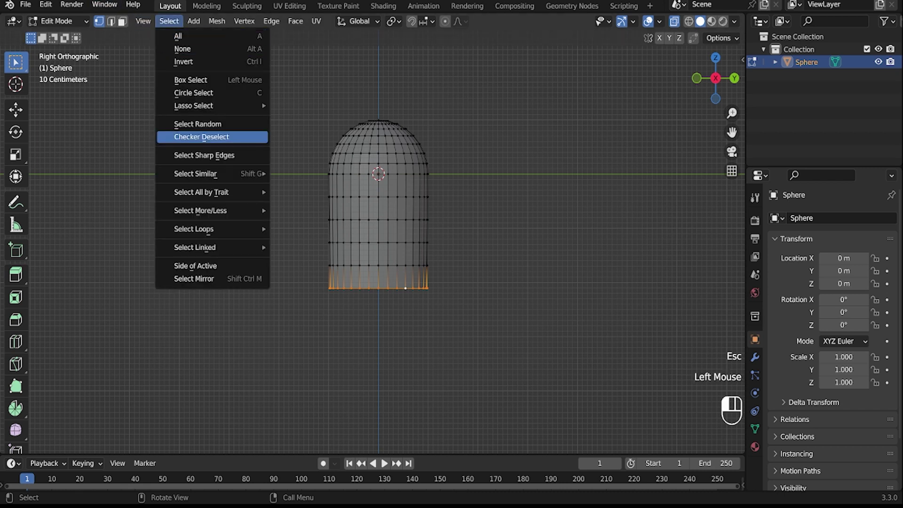
left_click(201, 136)
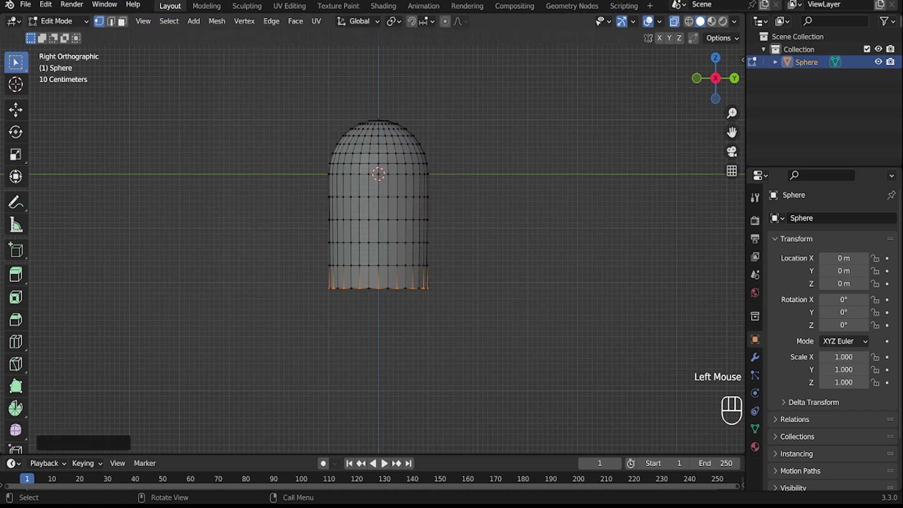
middle_click_drag(423, 235, 466, 216)
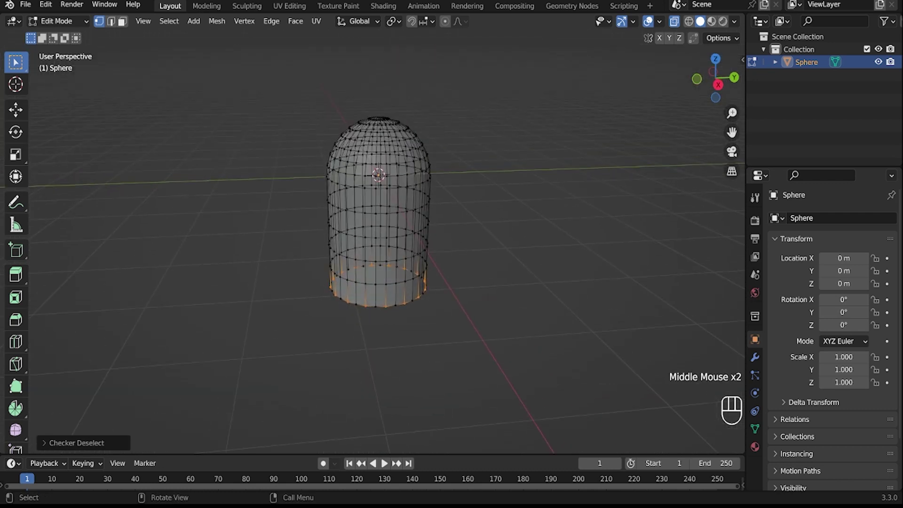
key("g")
key("z")
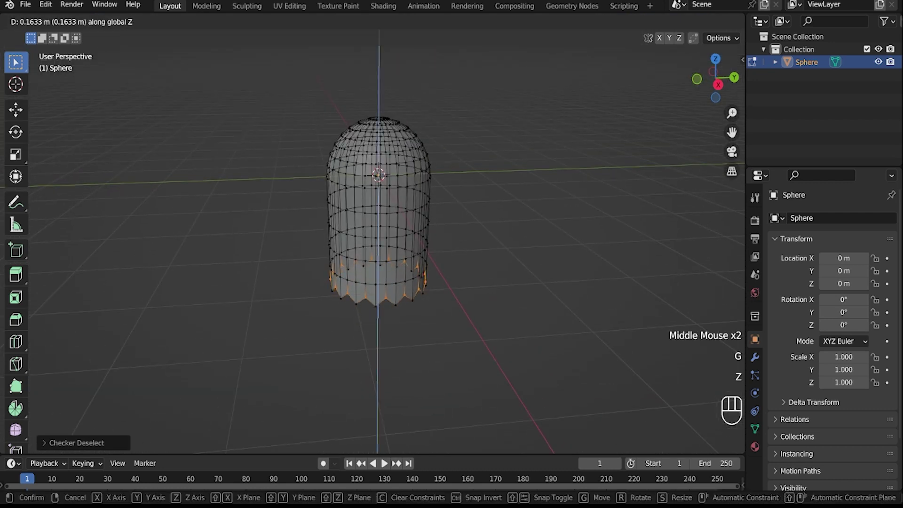
left_click(465, 202)
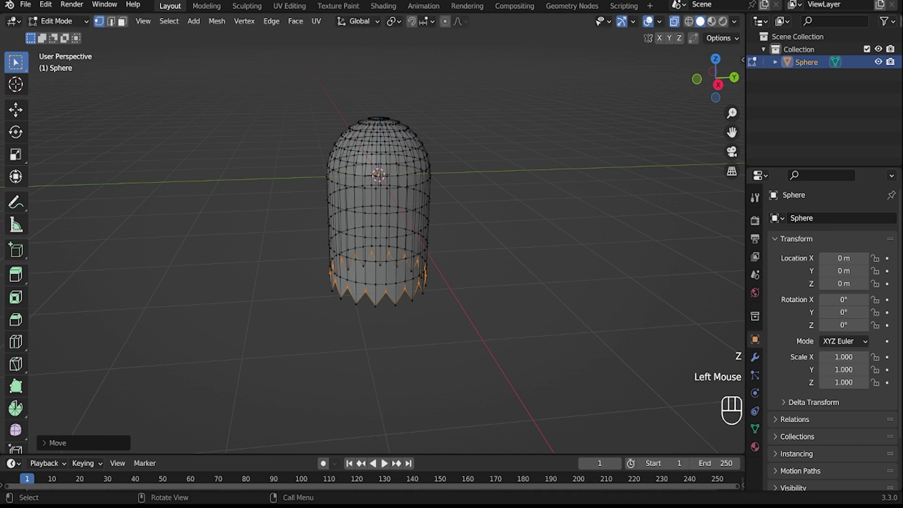
With X-ray off, select two 2×2 face patches as eyes on the front of the head and round them with LoopTools Circle
left_click(674, 21)
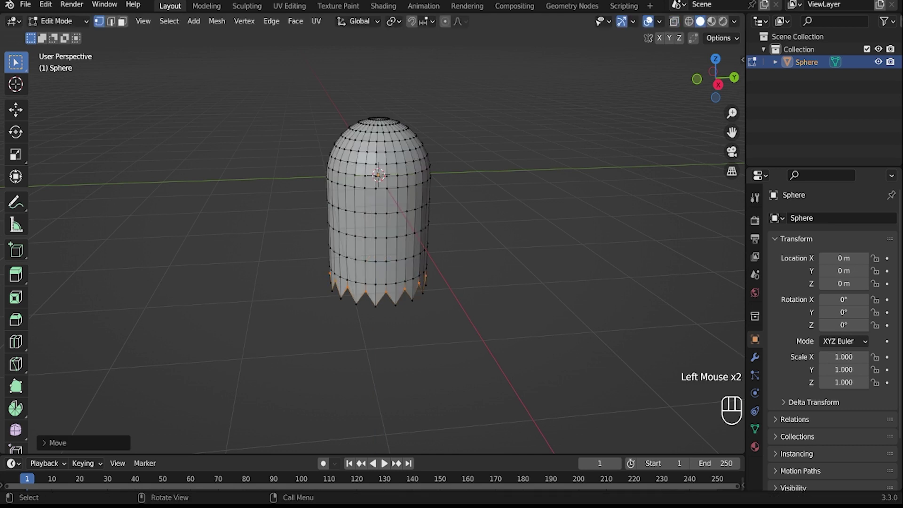
left_click(718, 85)
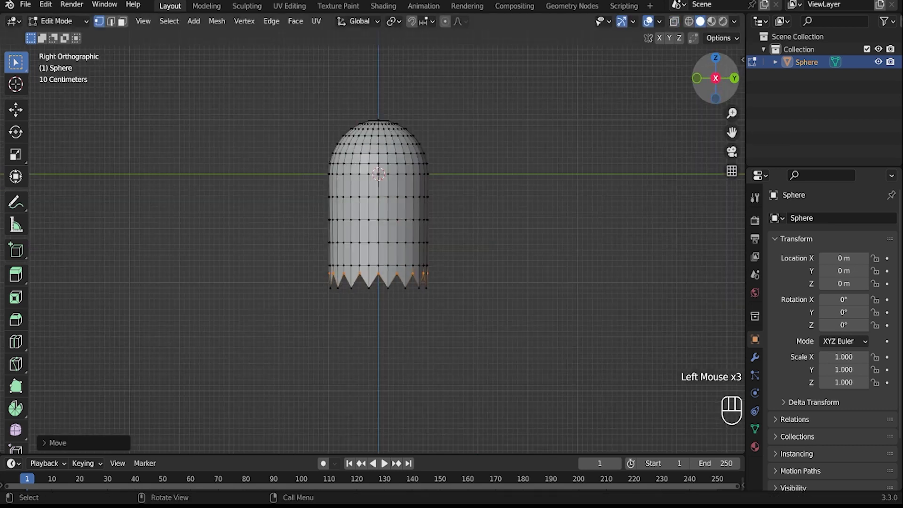
scroll(382, 235, "up", 3)
middle_click_drag(382, 235, 382, 297, "shift")
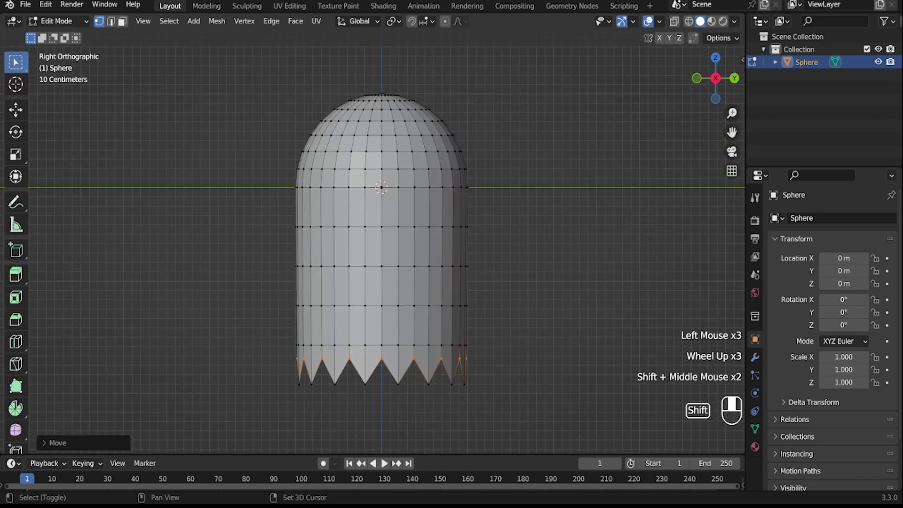
key("w")
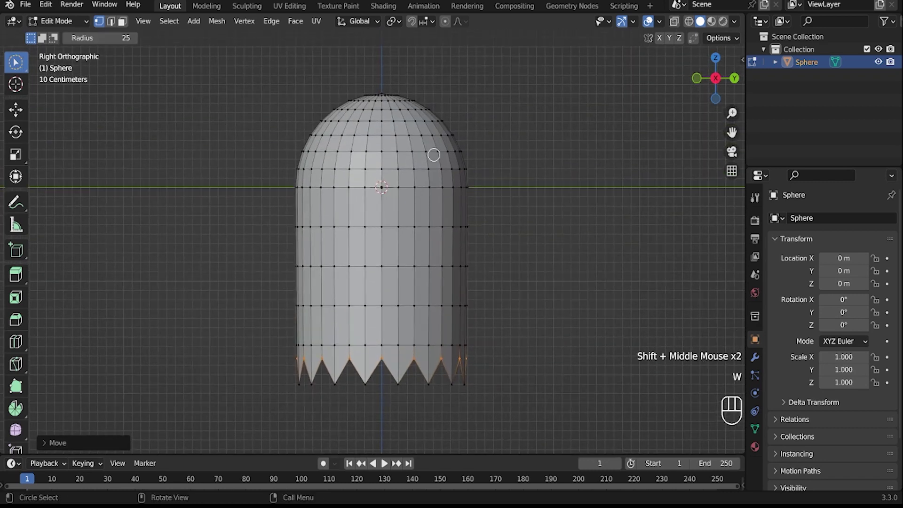
left_click(412, 167)
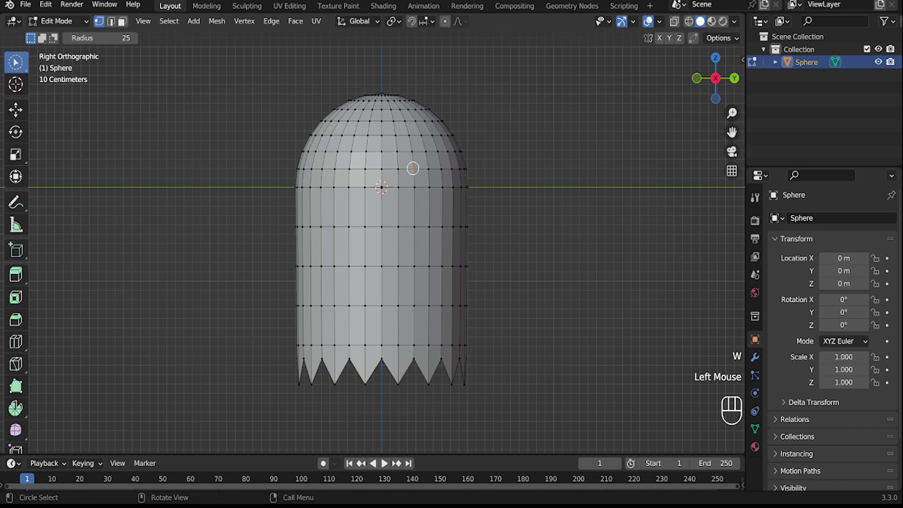
key("3")
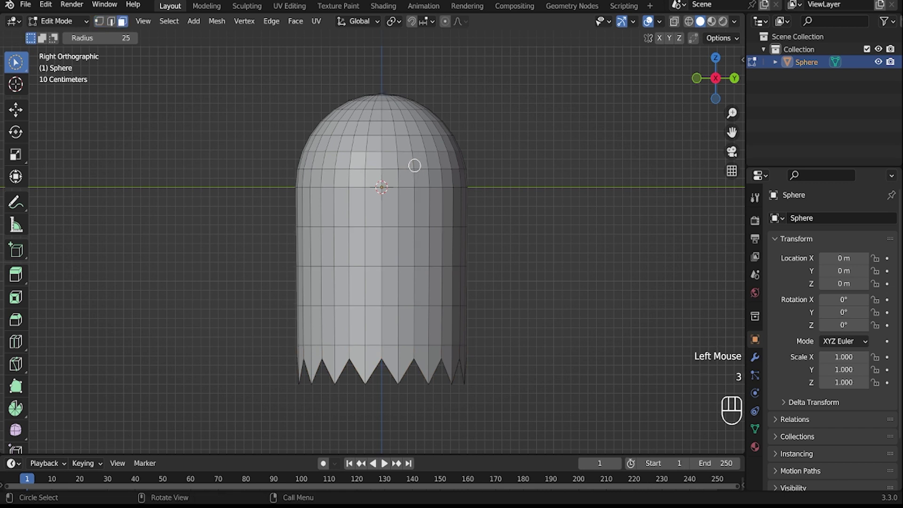
left_click(414, 166)
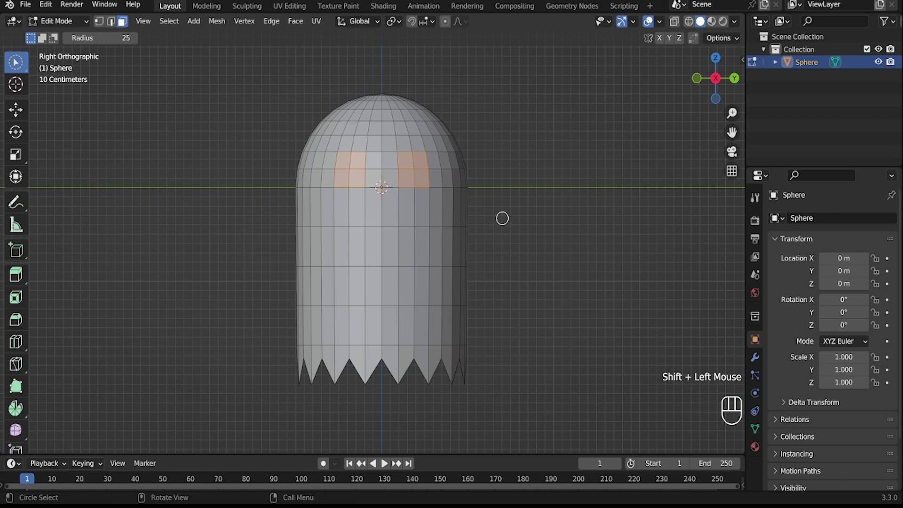
right_click(422, 175)
mouse_move(422, 155)
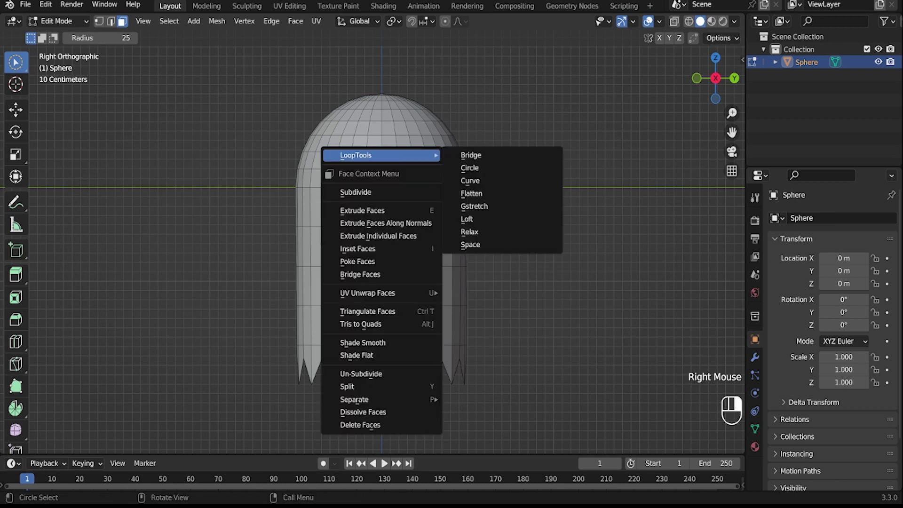
left_click(470, 168)
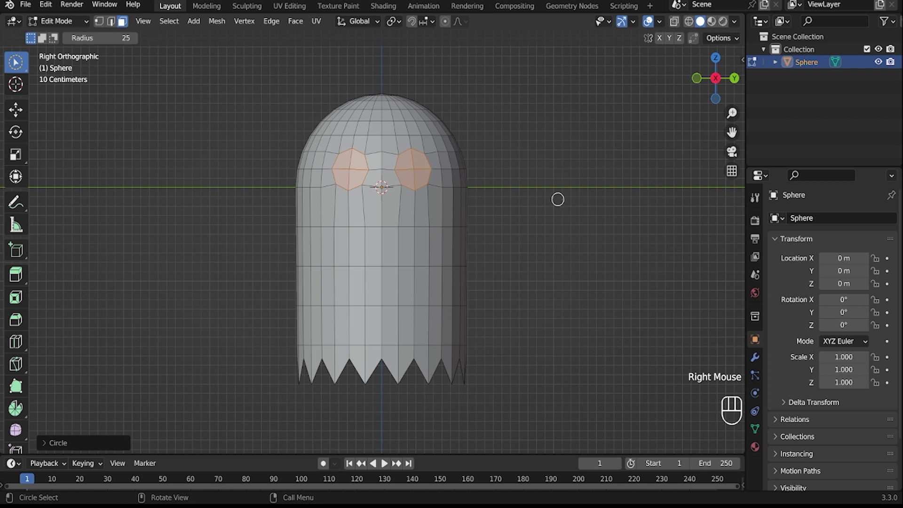
Set the pivot point to Individual Origins and scale both eye patches to about 0.78
middle_click_drag(558, 199, 526, 209)
middle_click(527, 210)
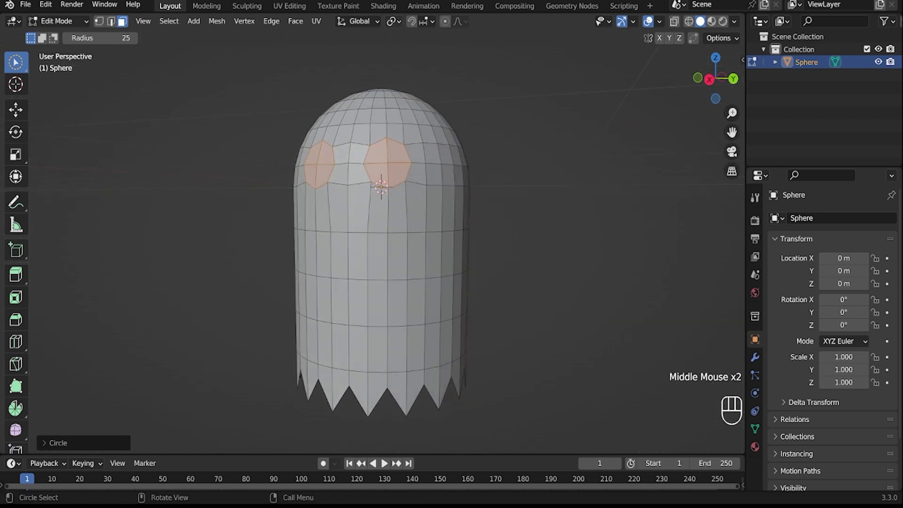
left_click(393, 21)
left_click(403, 61)
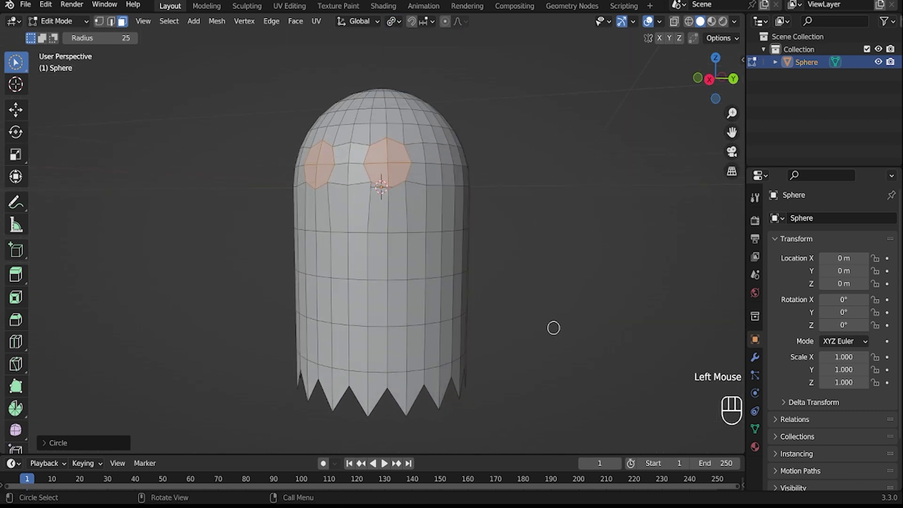
key("s")
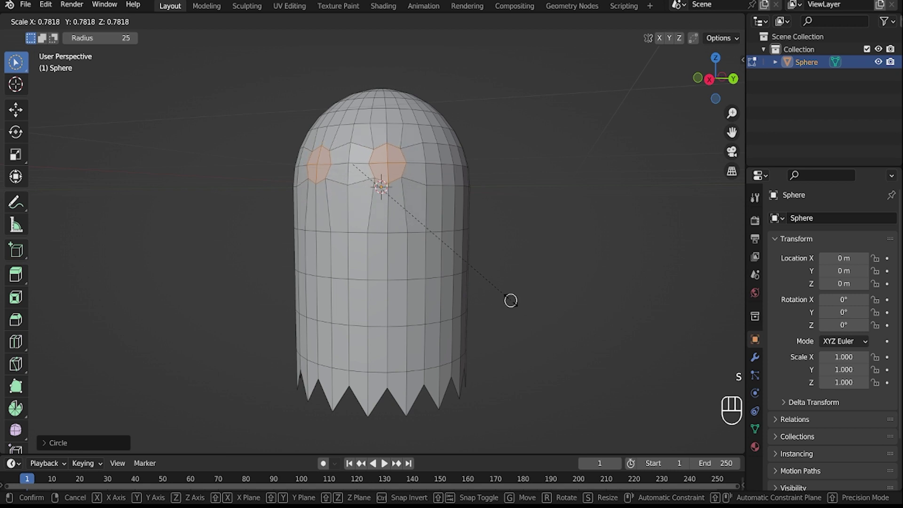
left_click(510, 300)
Extrude both eye patches about 0.19 m into the body to form eye sockets
middle_click_drag(510, 300, 475, 278)
key("e")
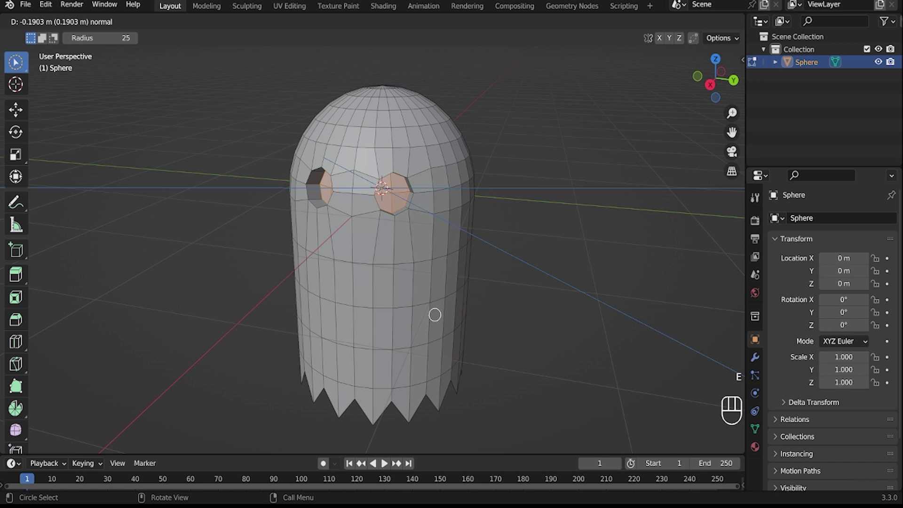
left_click(435, 315)
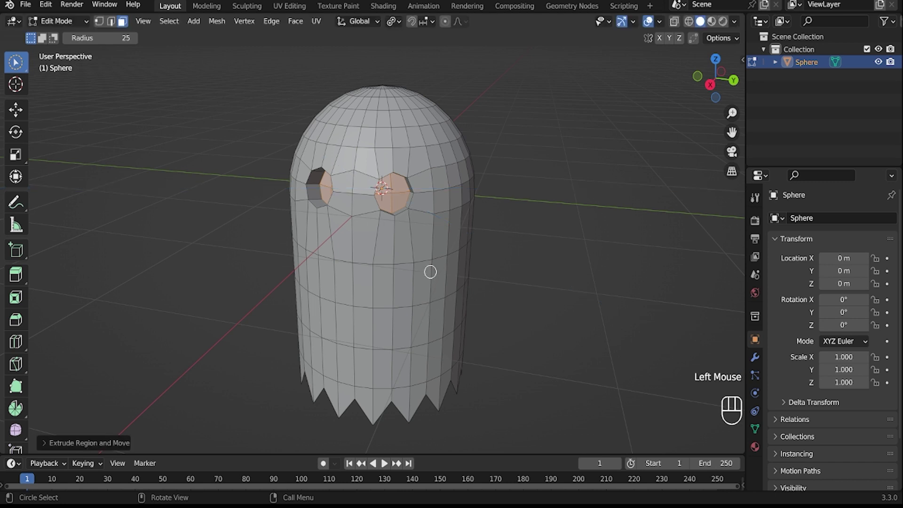
Scale the inner faces of both eye sockets down slightly and delete those faces to open the eyes into the hollow body
middle_click_drag(430, 271, 445, 280)
middle_click(462, 294)
key("s")
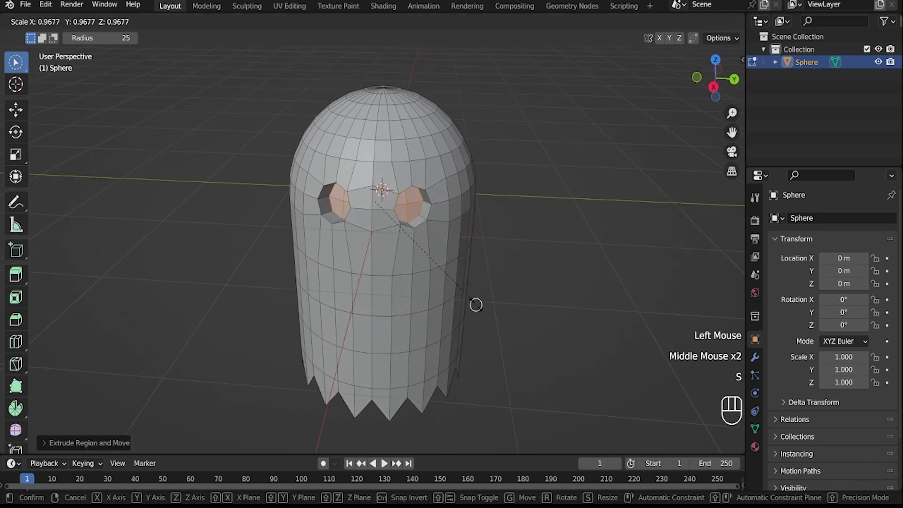
left_click(465, 301)
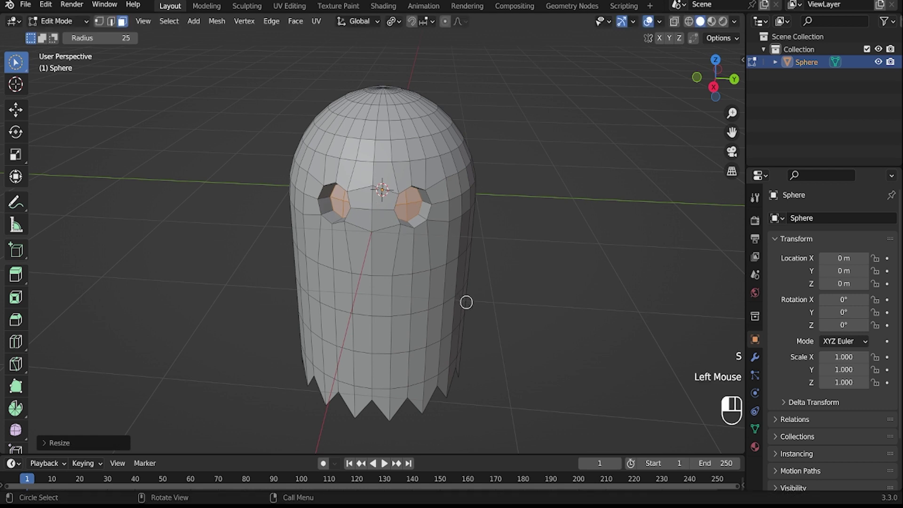
key("x")
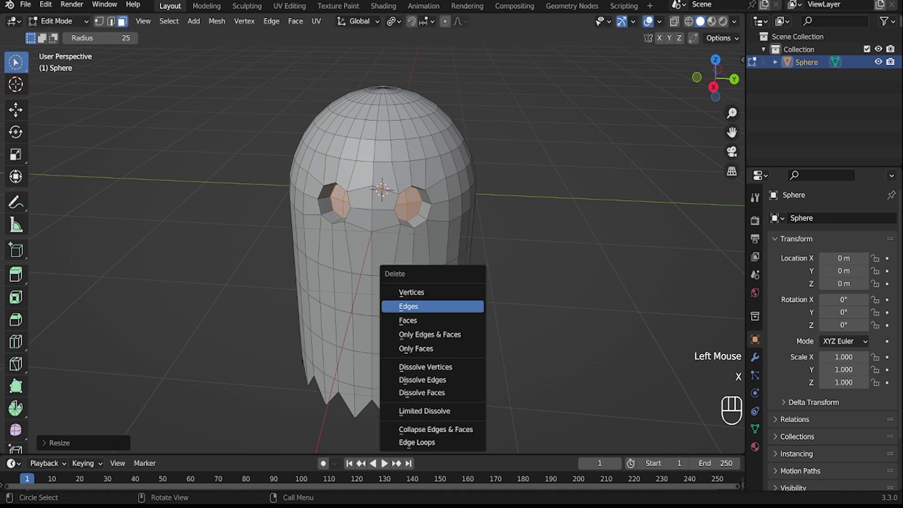
left_click(461, 321)
middle_click_drag(462, 316, 477, 278)
key("Tab")
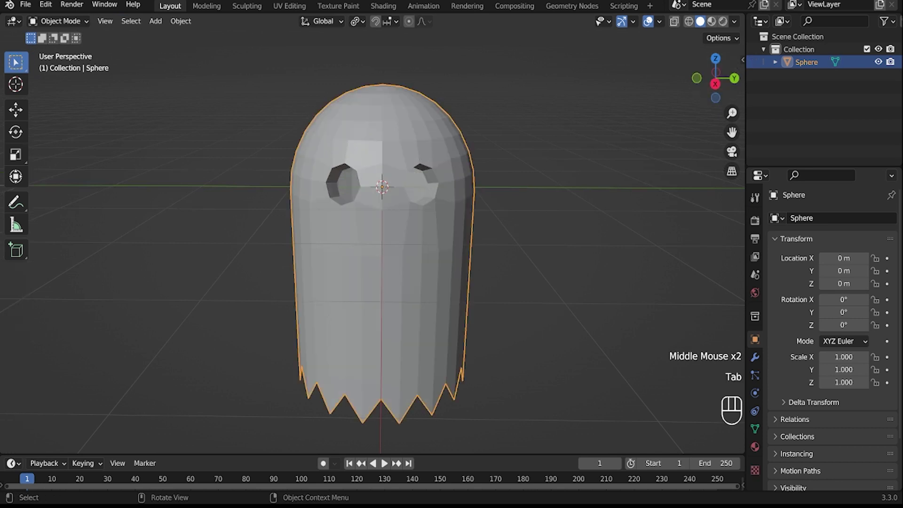
Select the two adjacent faces at the centre just below the dome on both the back (+Y) and front (-Y) sides
left_click(715, 84)
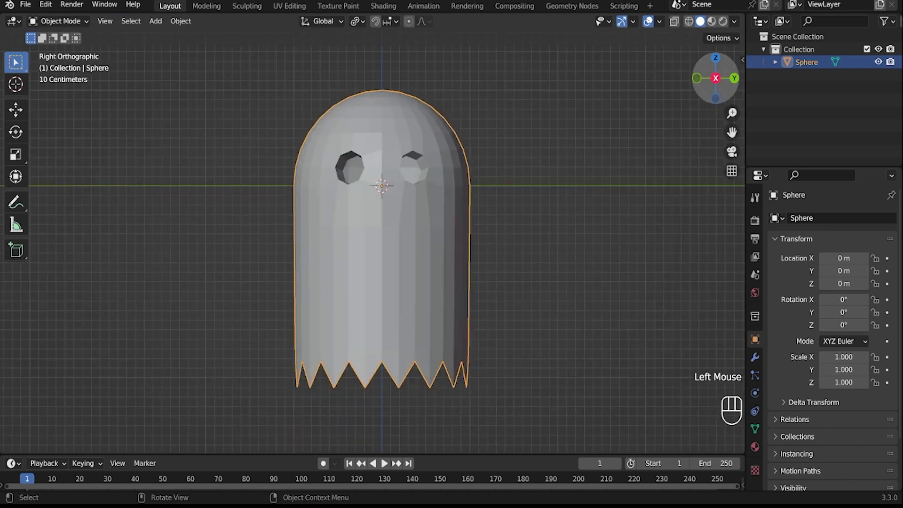
left_click(734, 78)
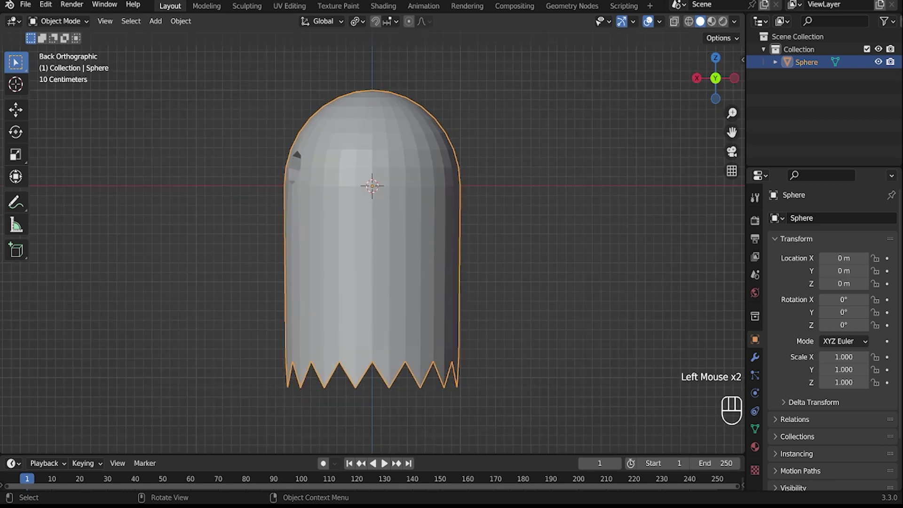
key("Tab")
left_click(369, 208)
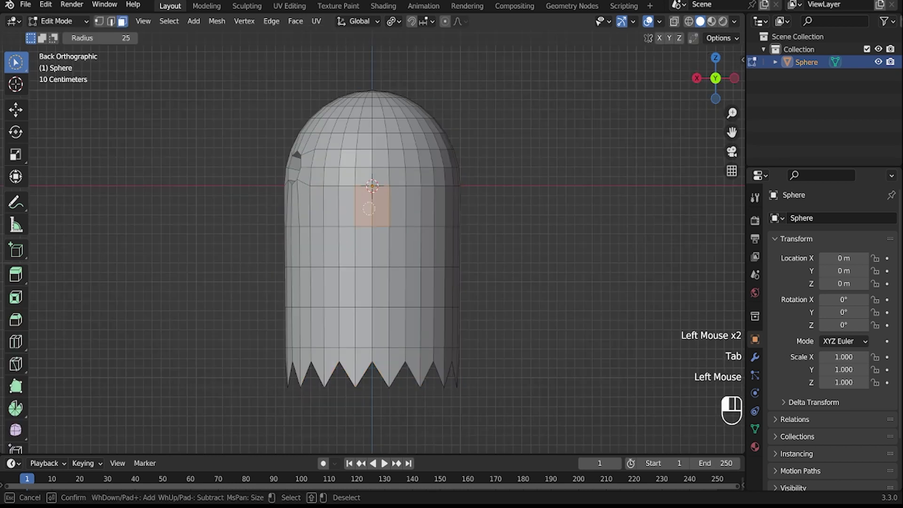
left_click(715, 78)
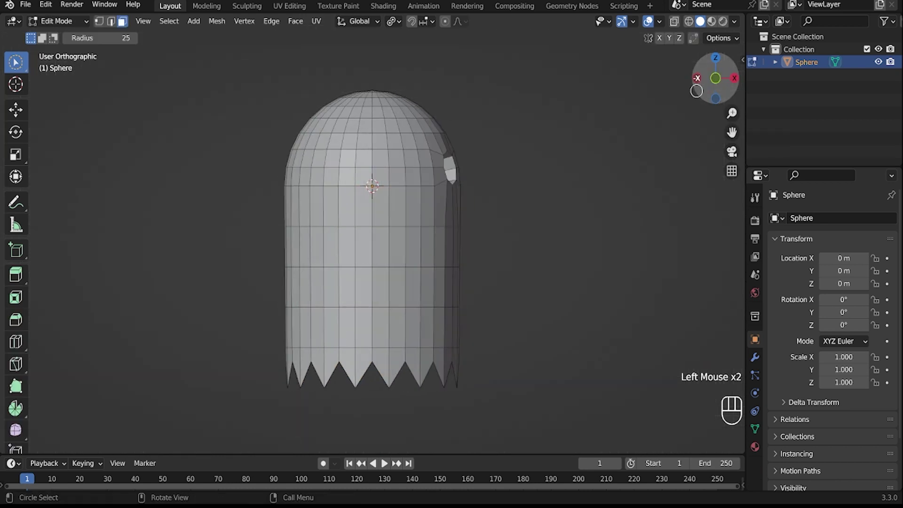
left_click(370, 211, "shift")
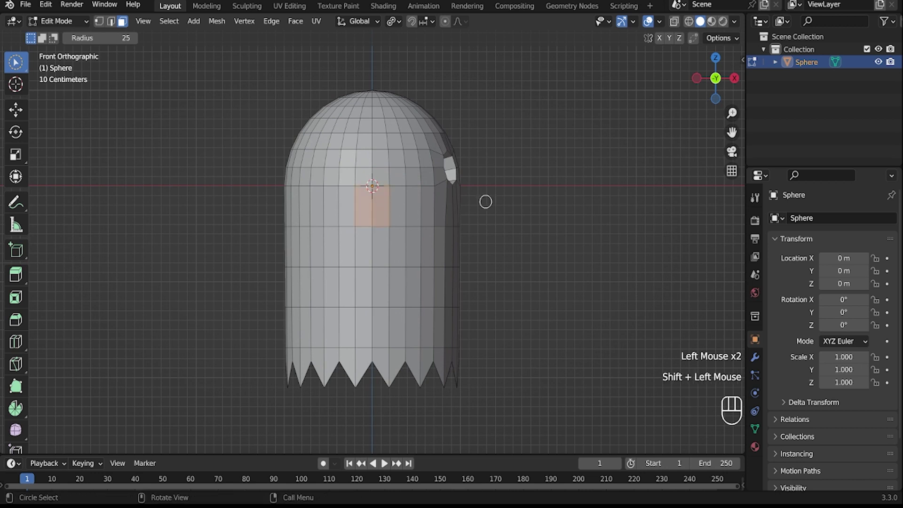
Extrude both side face pairs outward along their normals twice, by about 0.19 m and about 0.15 m, to form stubby arms
middle_click_drag(485, 200, 418, 258)
scroll(426, 245, "down", 2)
key("alt+e")
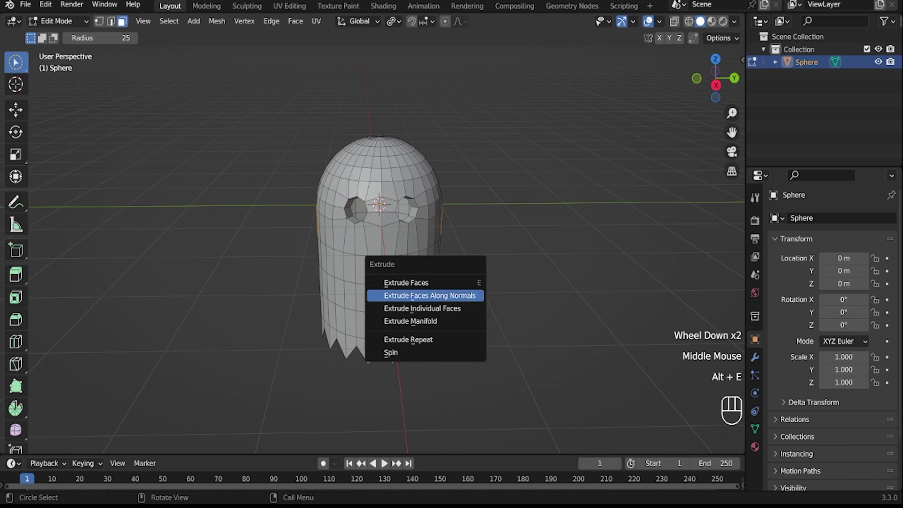
left_click(428, 295)
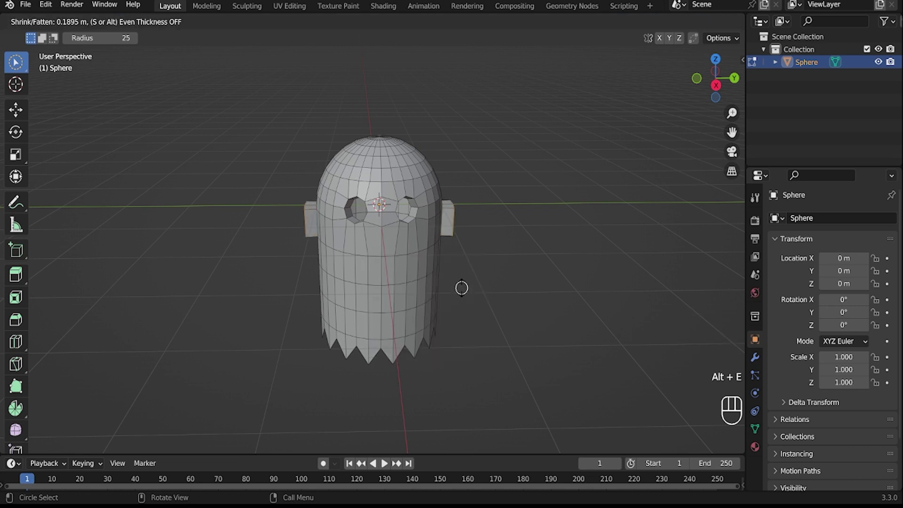
left_click(461, 288)
key("alt+e")
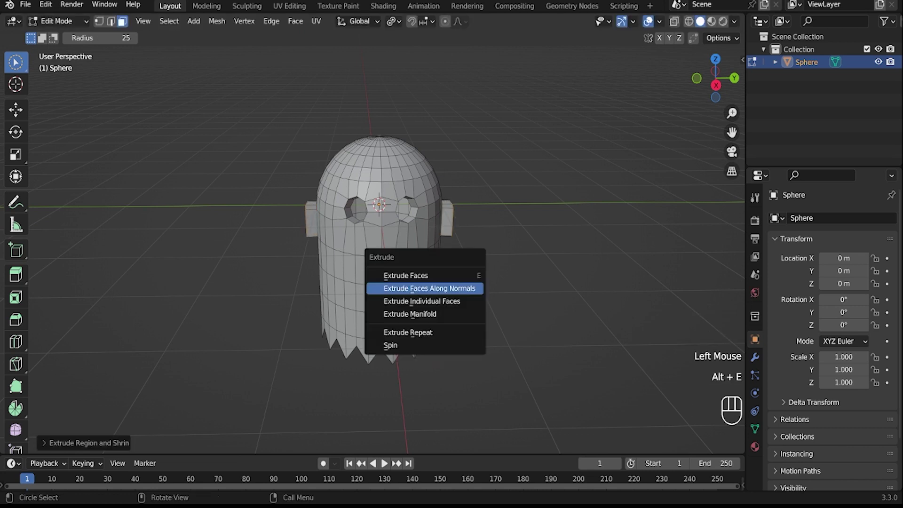
left_click(461, 288)
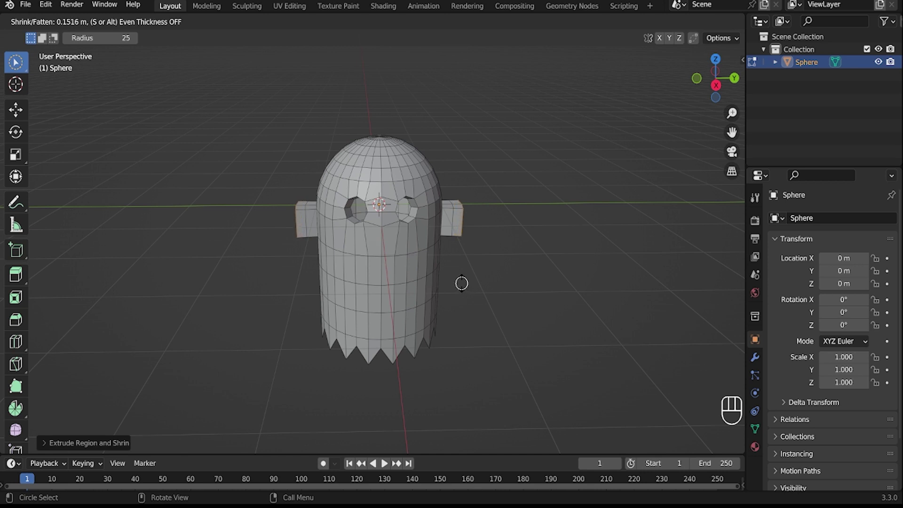
left_click(461, 283)
Scale down the outer end faces of both arms to taper them and return to Object Mode
key("s")
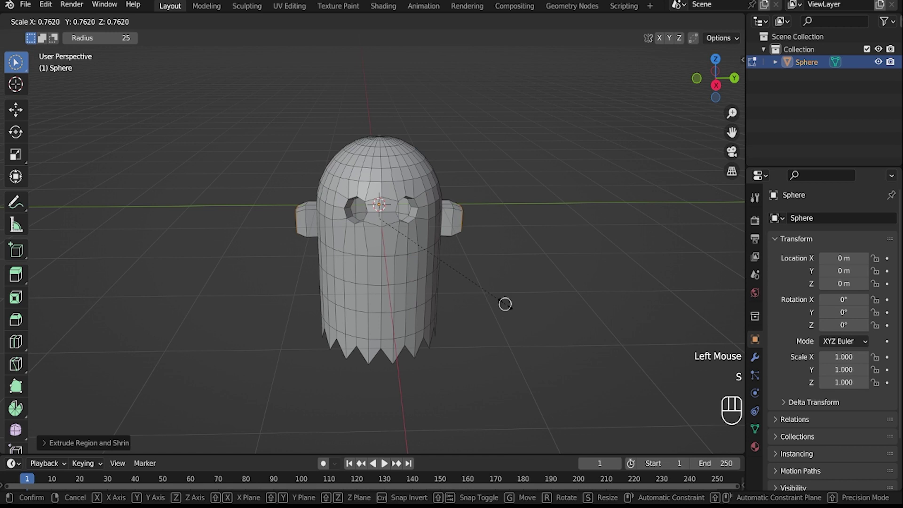
left_click(488, 287)
key("Tab")
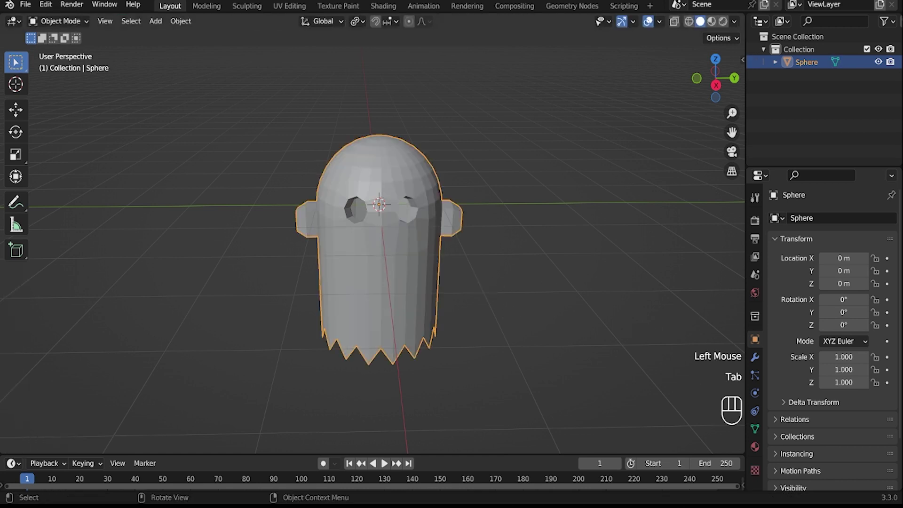
Add a Subdivision Surface modifier with viewport level 2 to the ghost and shade it smooth
left_click(754, 357)
left_click(832, 218)
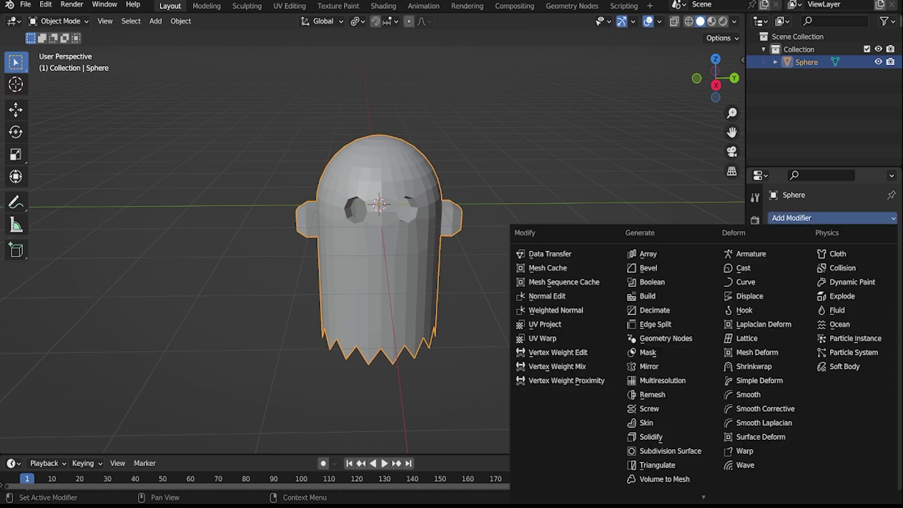
left_click(671, 450)
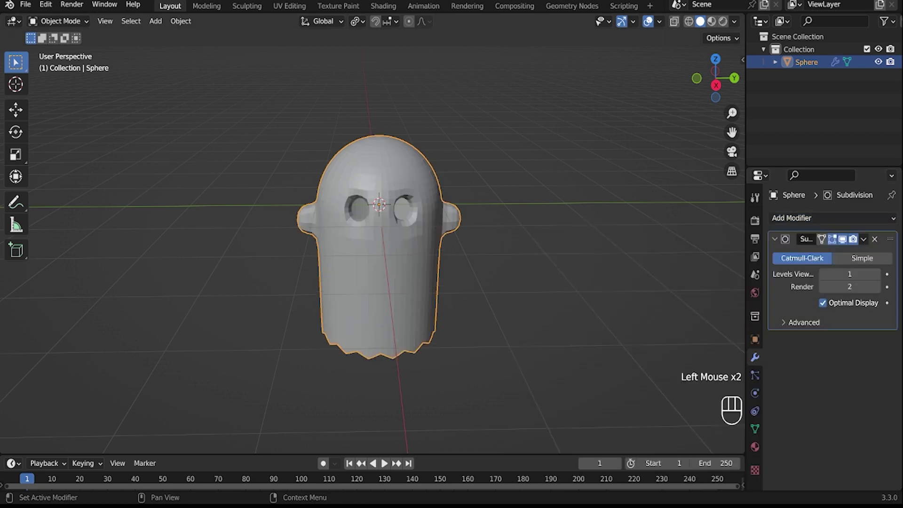
middle_click_drag(531, 259, 491, 244)
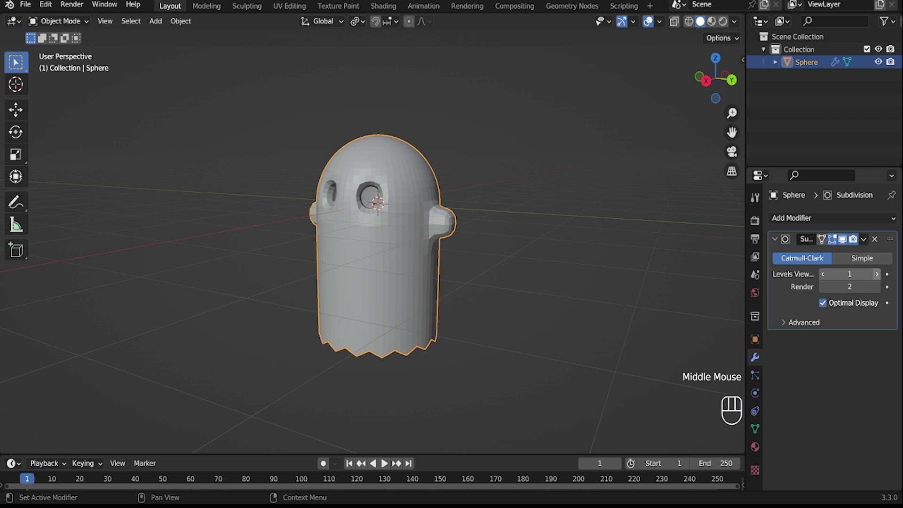
left_click(876, 274)
middle_click_drag(402, 252, 433, 260)
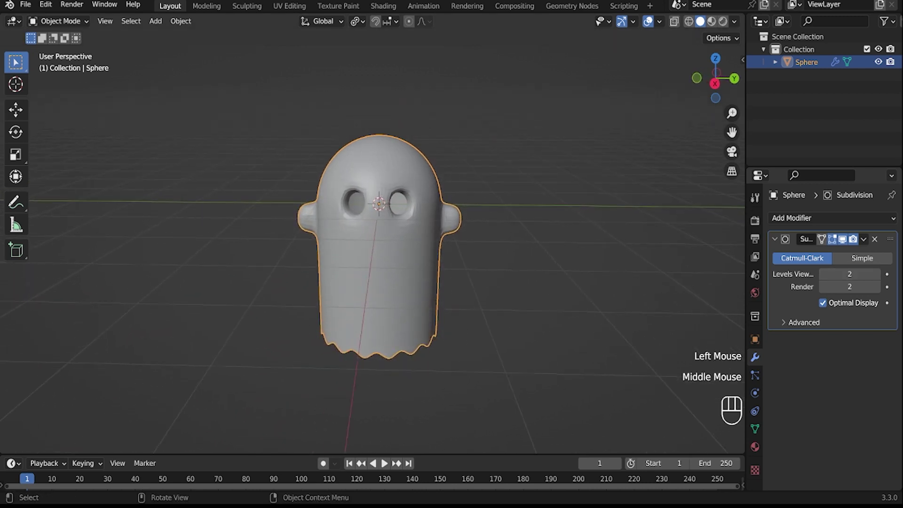
right_click(434, 261)
left_click(385, 260)
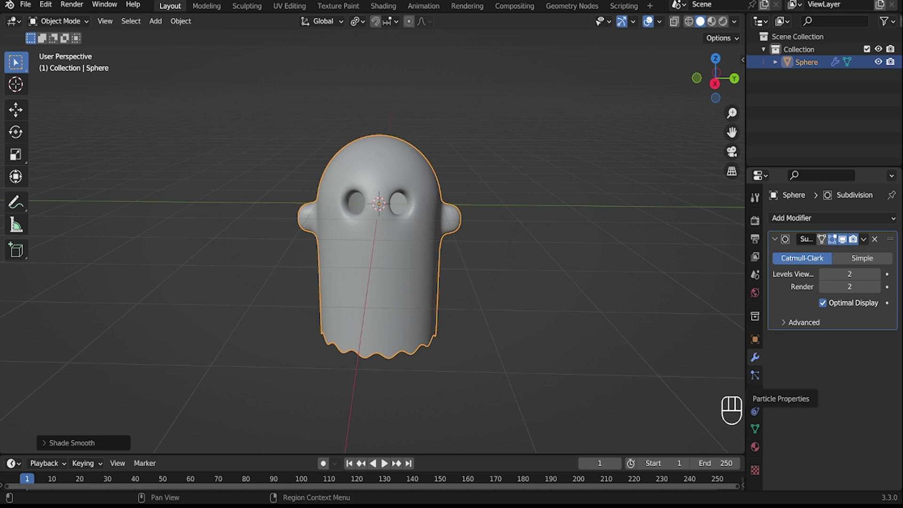
Add a Solidify modifier to the ghost with a thickness of 0.05 m
middle_click_drag(517, 235, 517, 235)
middle_click_drag(611, 259, 588, 326)
left_click(799, 218)
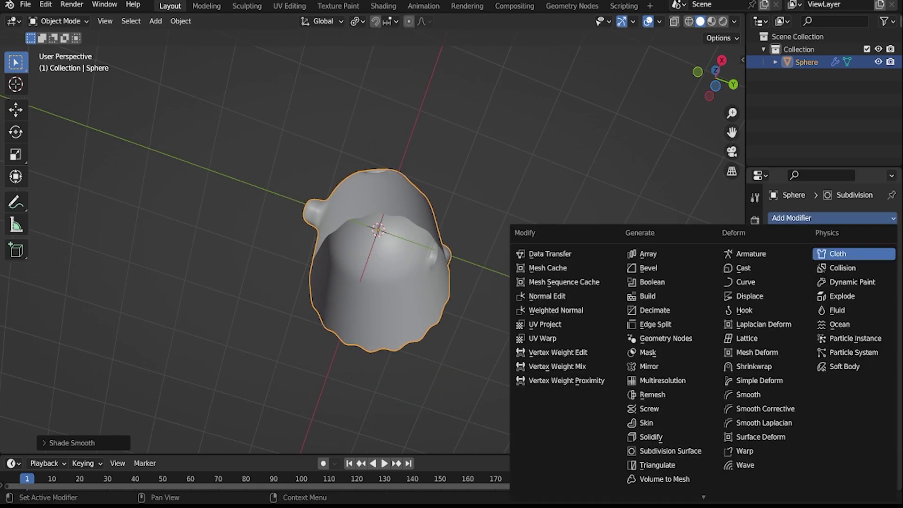
left_click(656, 434)
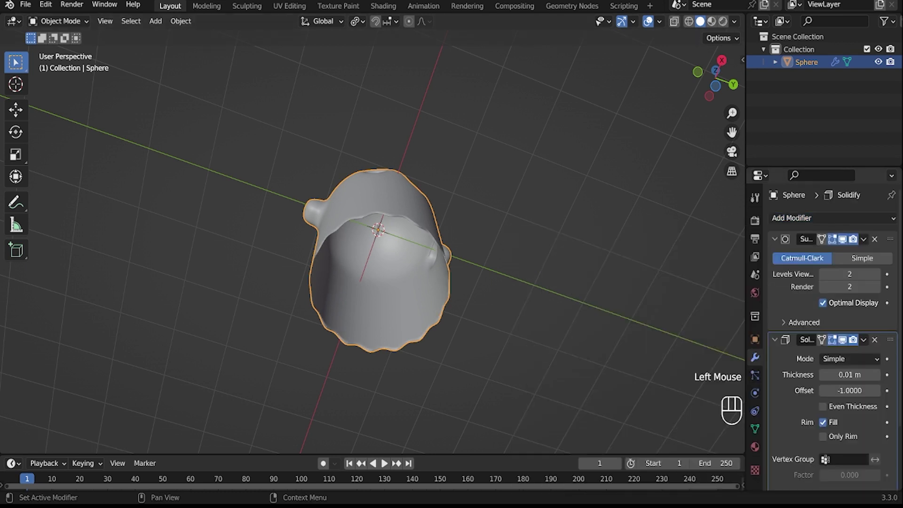
left_click(876, 374)
left_click(876, 374)
left_click(876, 375)
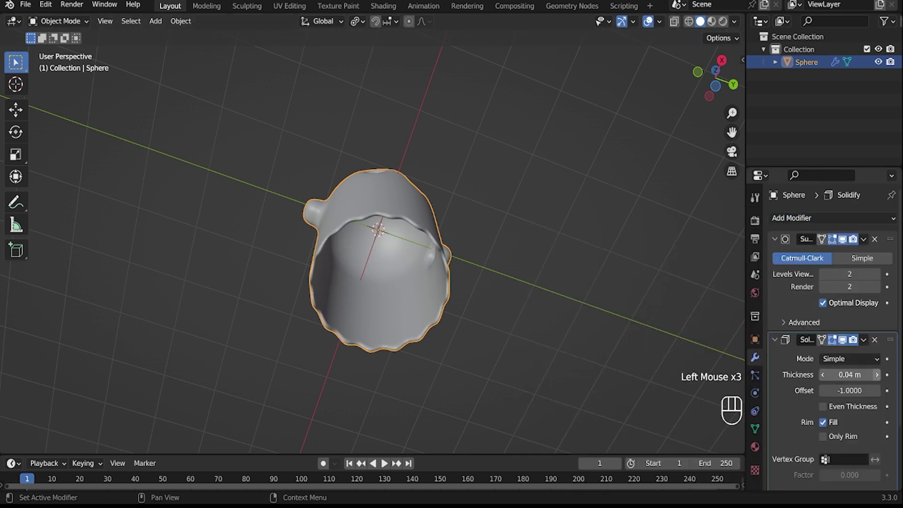
left_click(877, 374)
middle_click_drag(564, 263, 489, 311)
middle_click_drag(569, 212, 538, 184)
mouse_move(473, 244)
middle_mouse_down()
mouse_move(457, 239)
mouse_move(460, 247)
middle_mouse_up()
scroll(459, 246, "down", 1)
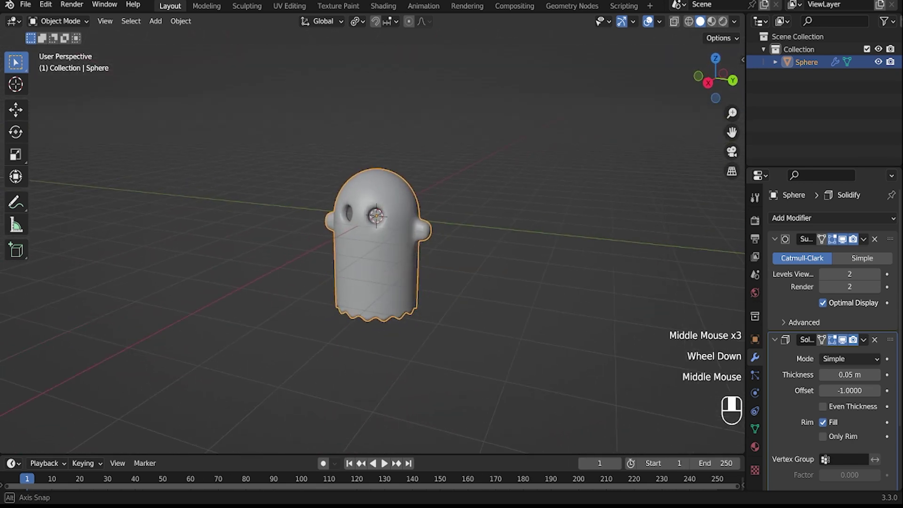
Add a point light at the origin inside the ghost's head and switch the viewport to rendered shading
key("shift+a")
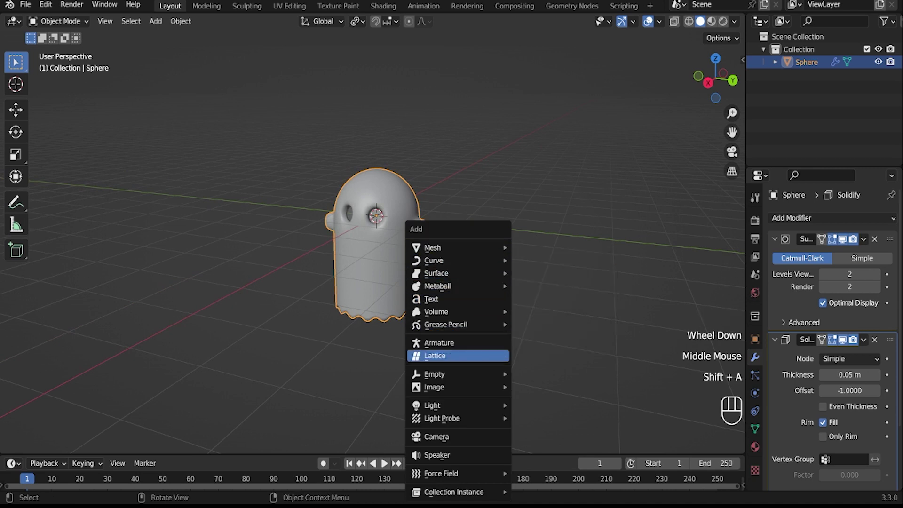
mouse_move(459, 387)
mouse_move(459, 405)
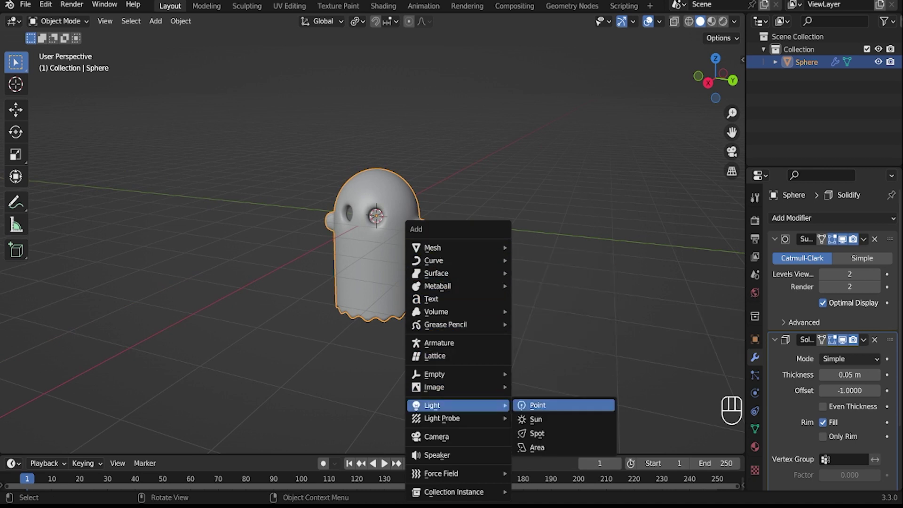
left_click(537, 405)
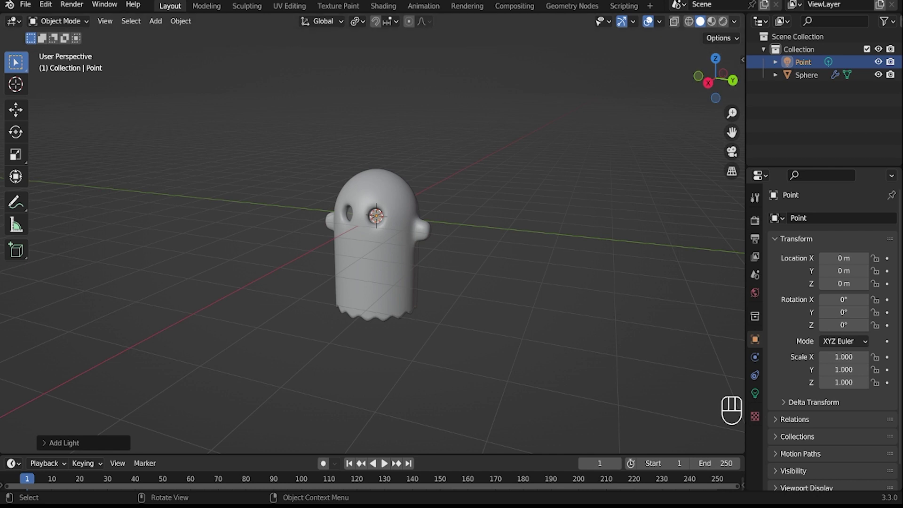
left_click(723, 21)
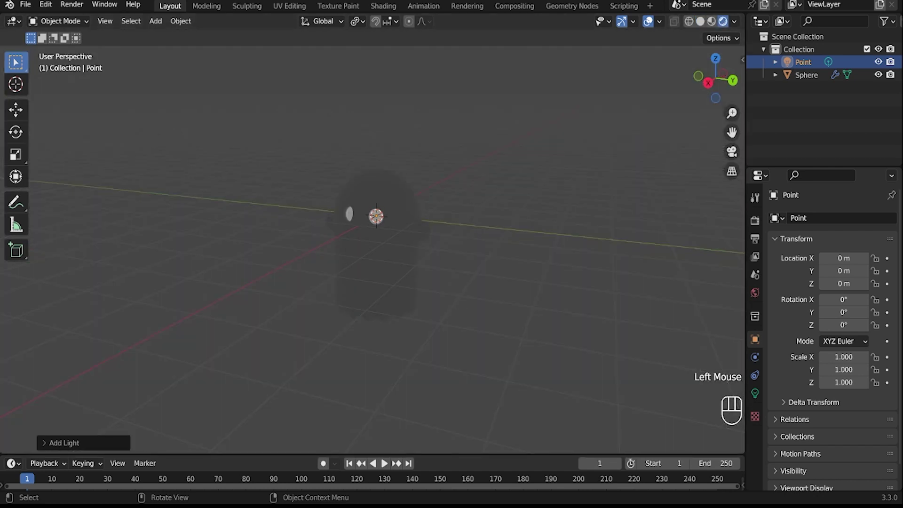
Set the point light's colour to saturated red and its power to 50 W
left_click(754, 393)
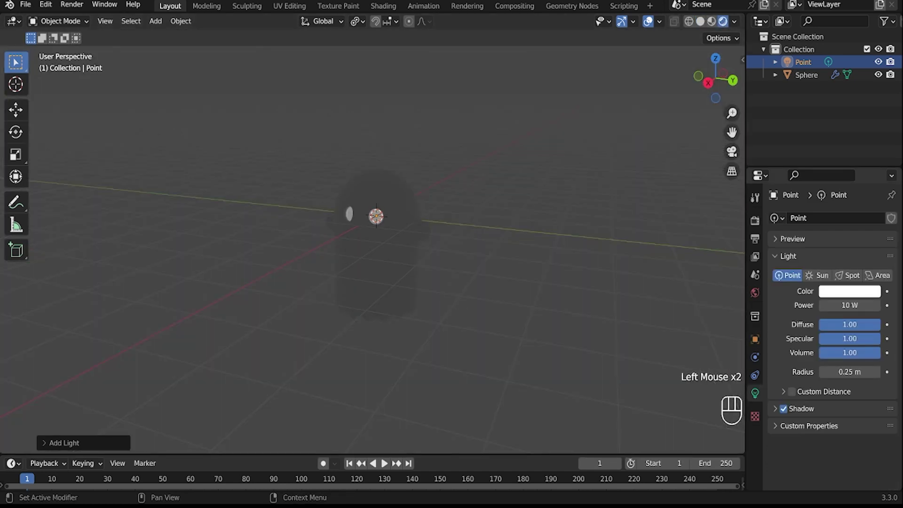
left_click(848, 291)
left_click_drag(819, 167, 823, 212)
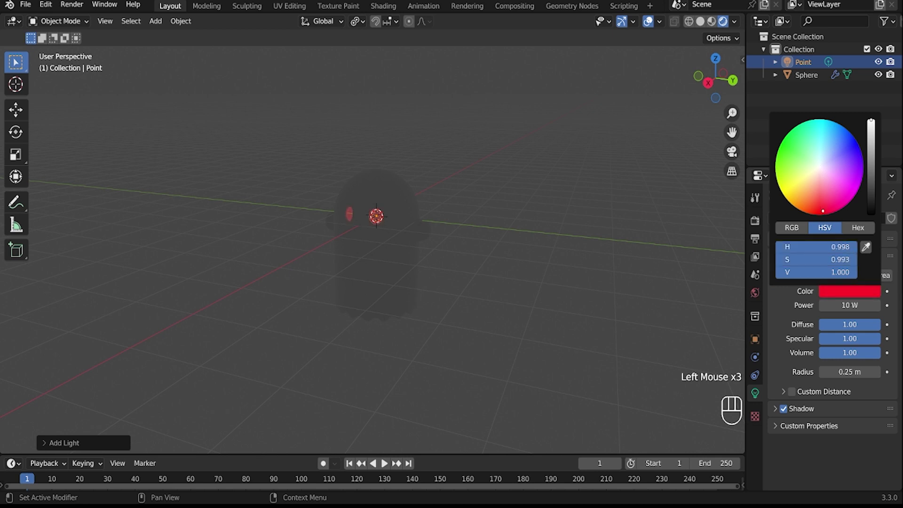
left_click(840, 305)
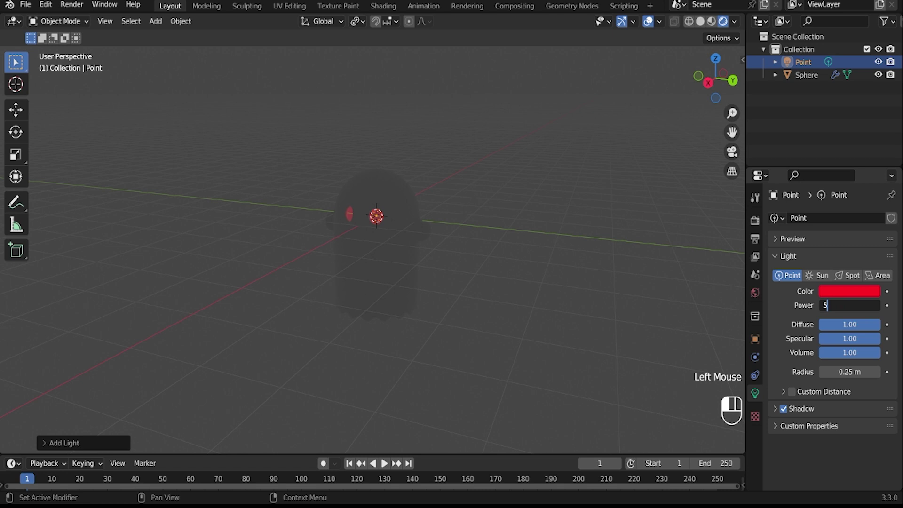
type("50")
key("Return")
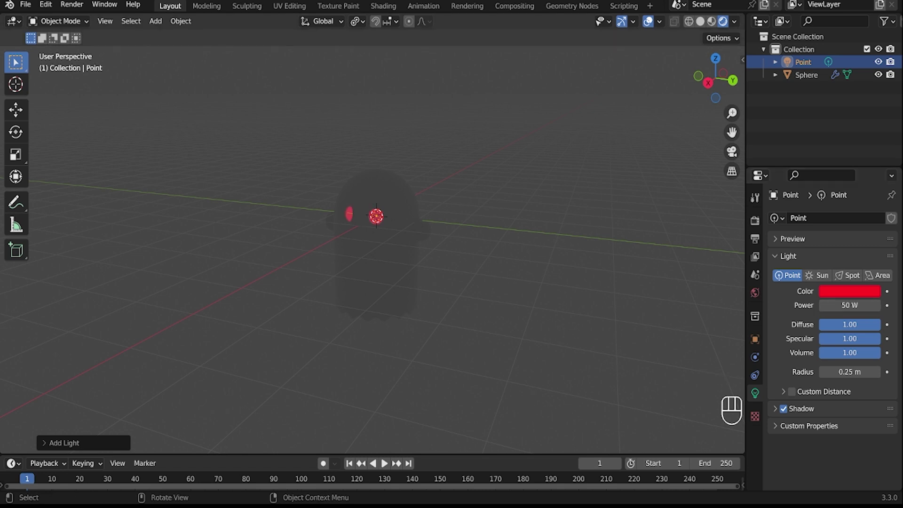
Add an area light to the scene at the origin
key("shift+a")
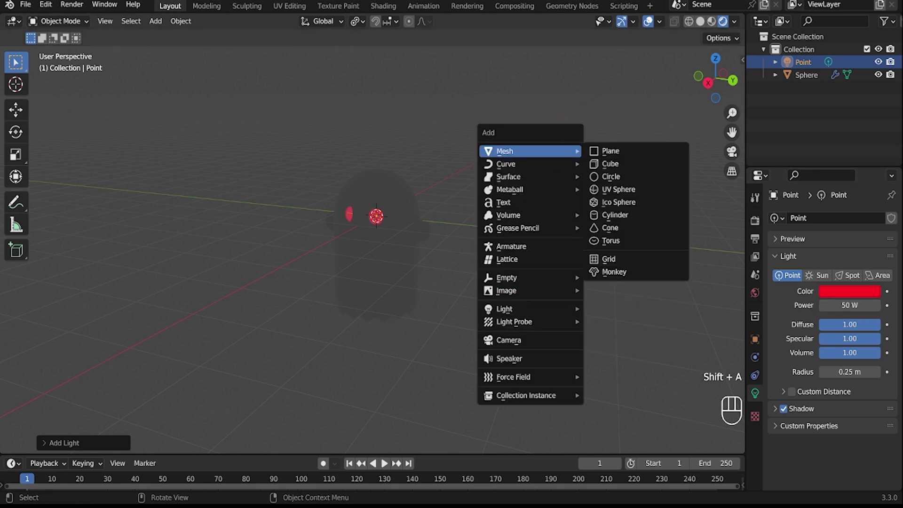
mouse_move(504, 309)
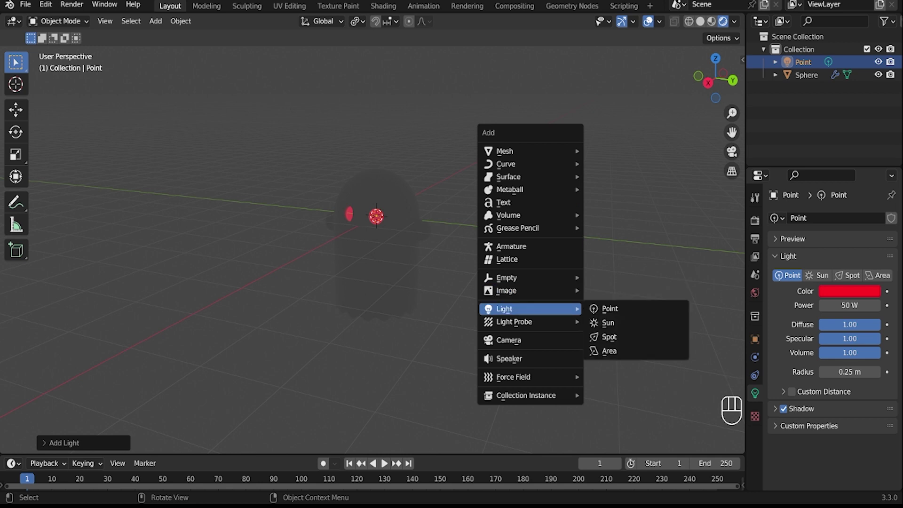
left_click(609, 351)
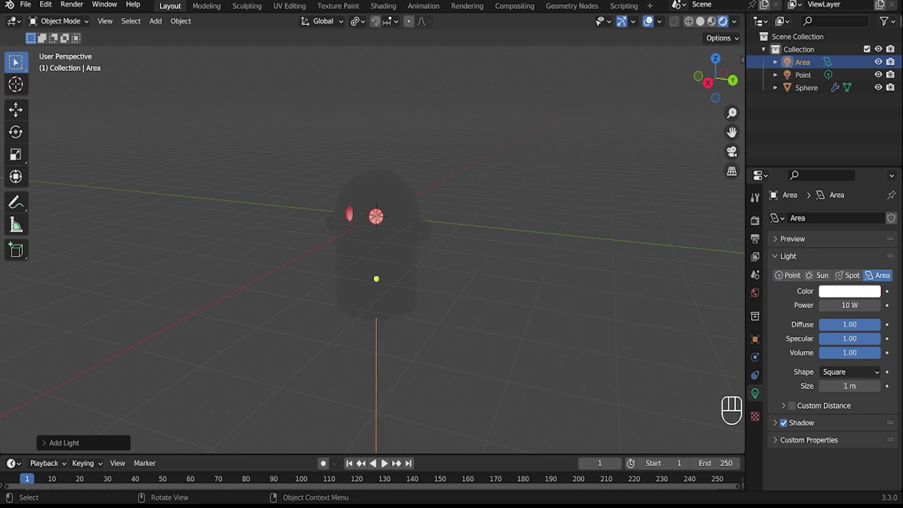
Raise the area light along Z above the ghost's head and offset it horizontally beyond the ghost, towards positive X and negative Y
key("g")
key("z")
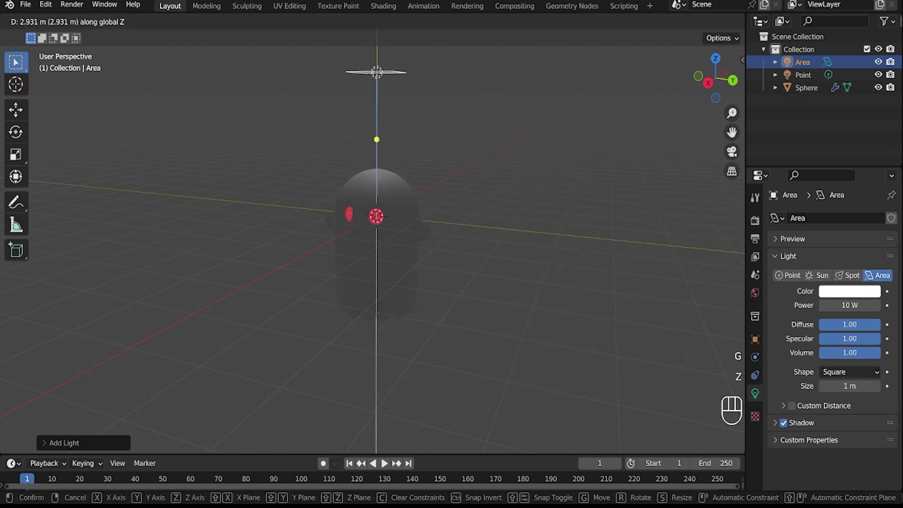
left_click(376, 154)
double_click(715, 57)
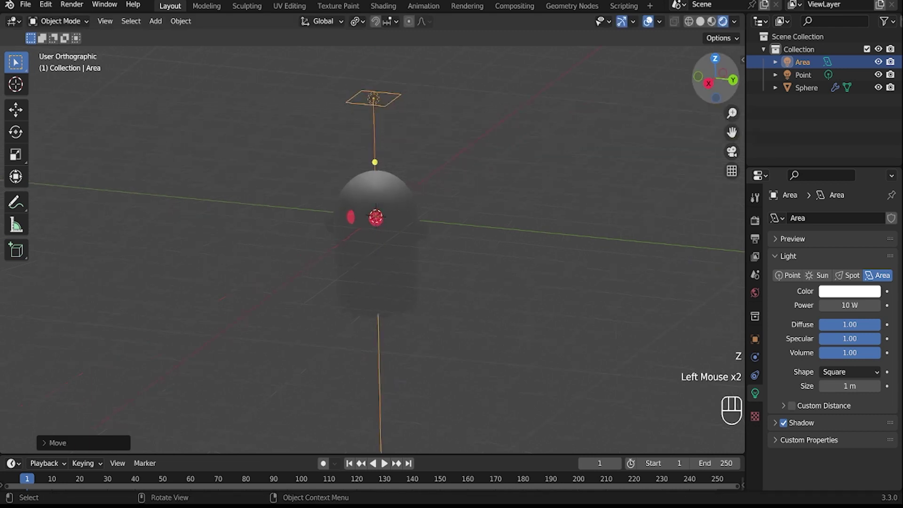
key("g")
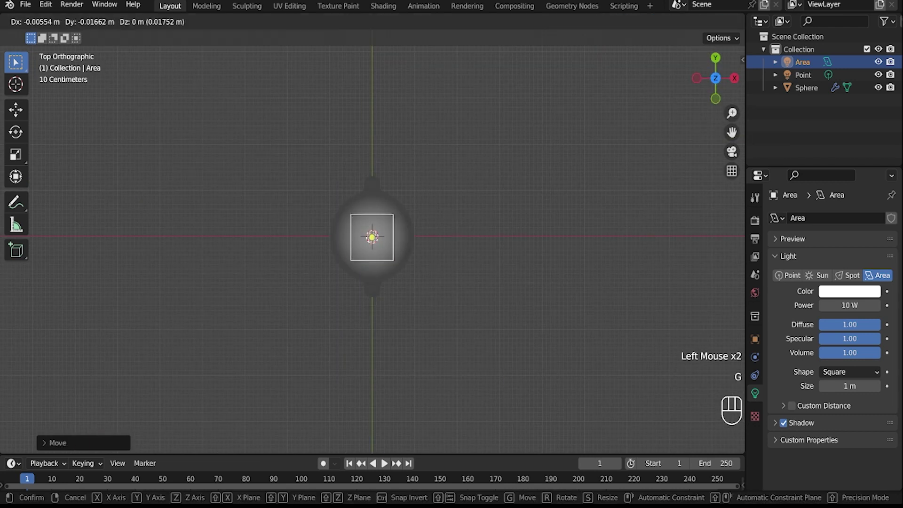
left_click(451, 313)
Set the area light's power to 50 W
left_click(849, 305)
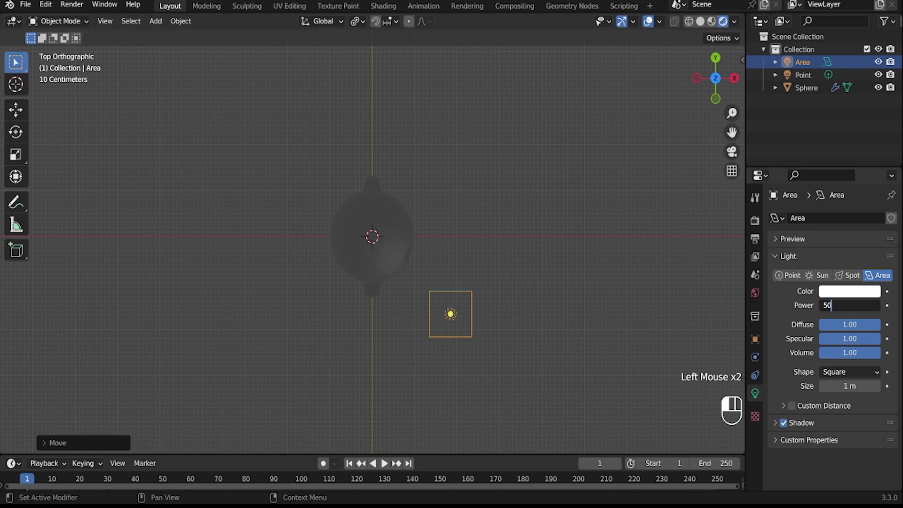
type("50")
key("Return")
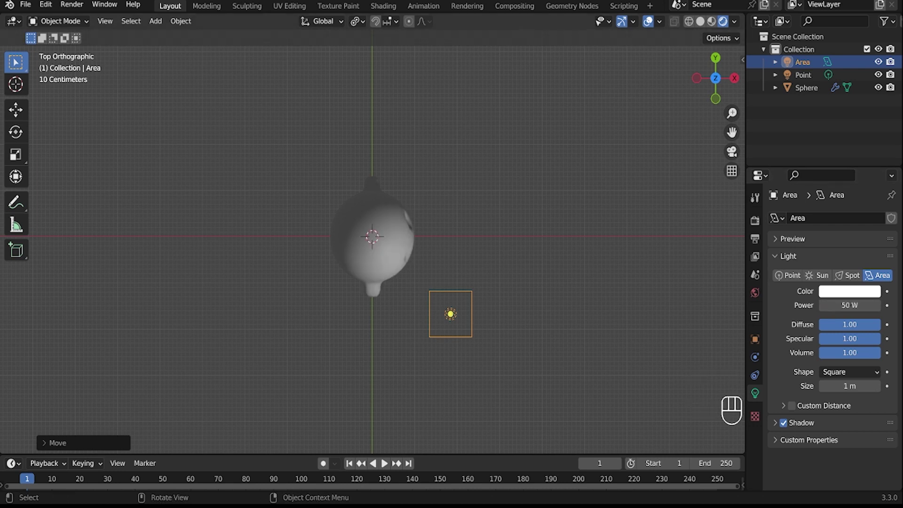
Duplicate the area light three times so that four lights surround the ghost, one near each corner in top view
key("shift+d")
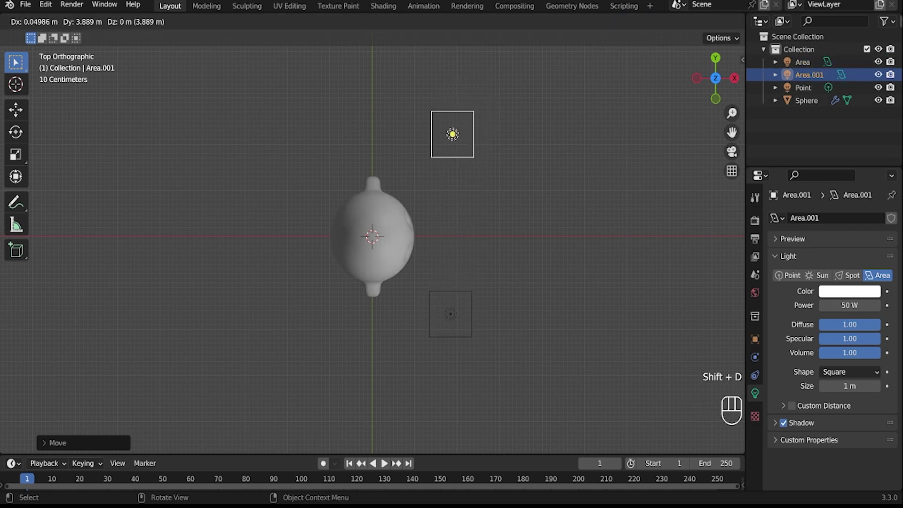
left_click(452, 135, "shift")
key("shift+d")
left_click(251, 140)
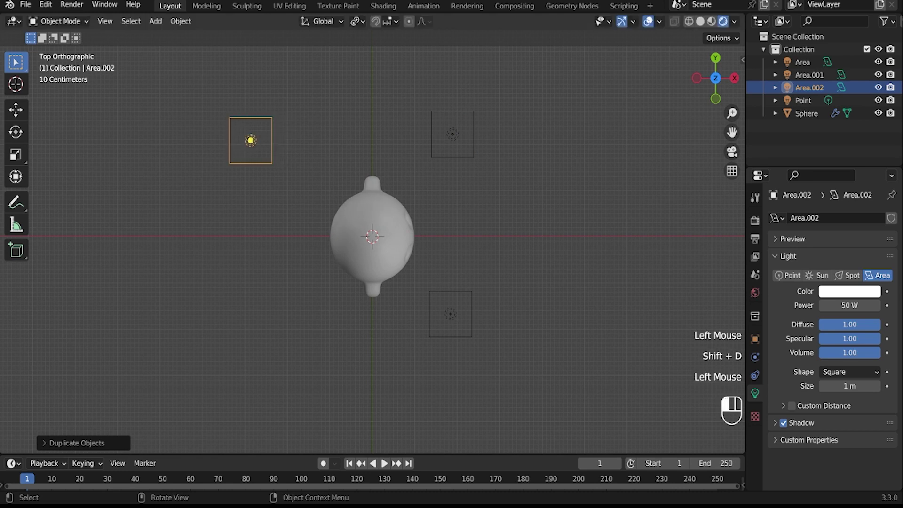
key("shift+d")
left_click(218, 324)
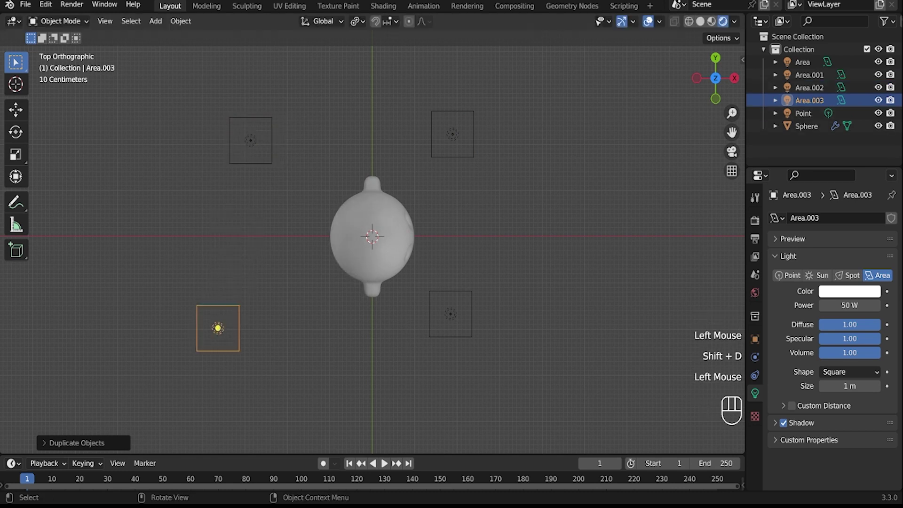
middle_click_drag(217, 325, 165, 240)
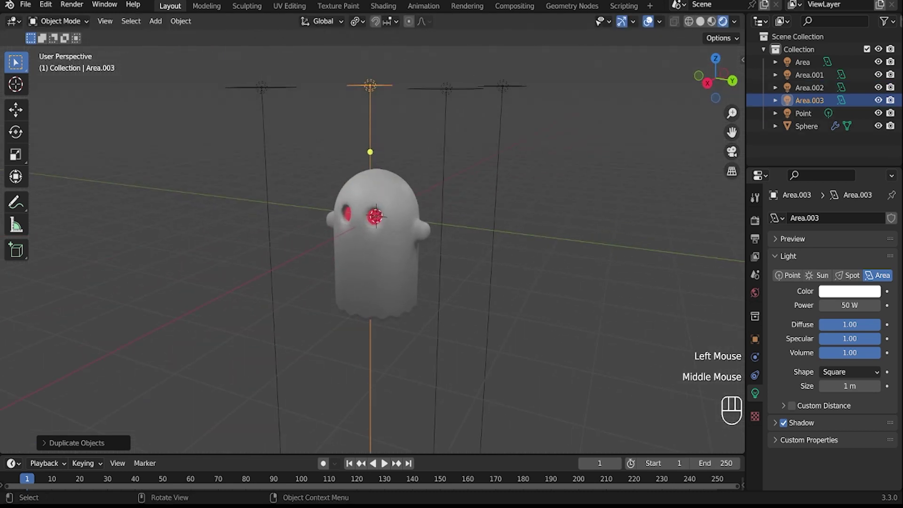
Select the point light and the ghost together and insert a Location keyframe for both at frame 1
left_click(803, 112)
left_click(806, 126, "shift")
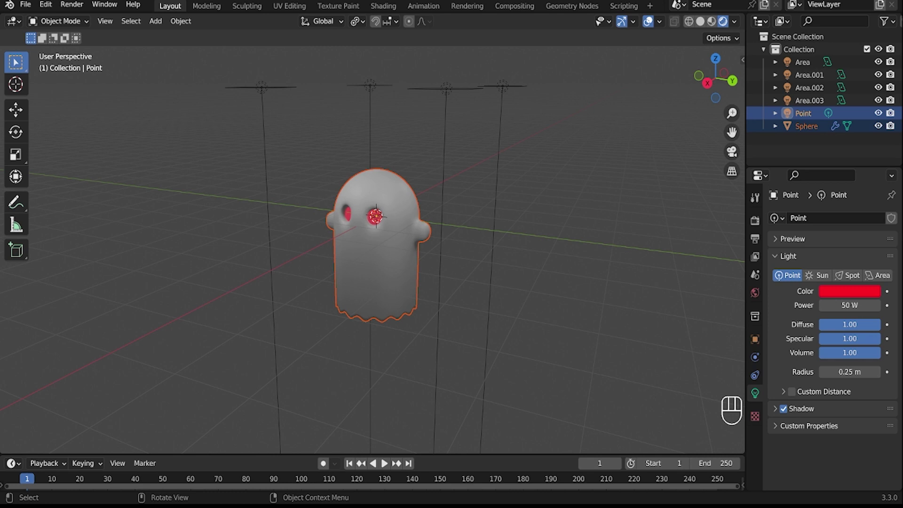
left_click_drag(373, 454, 373, 406)
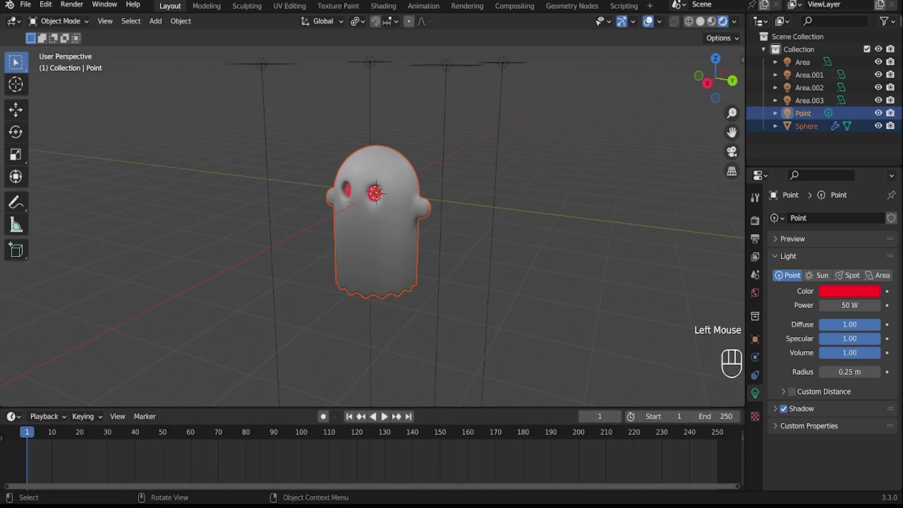
key("i")
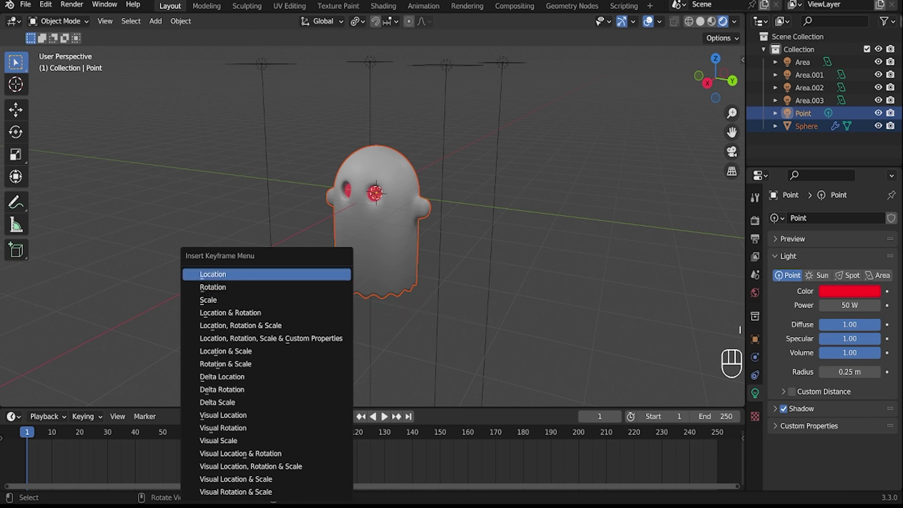
left_click(266, 274)
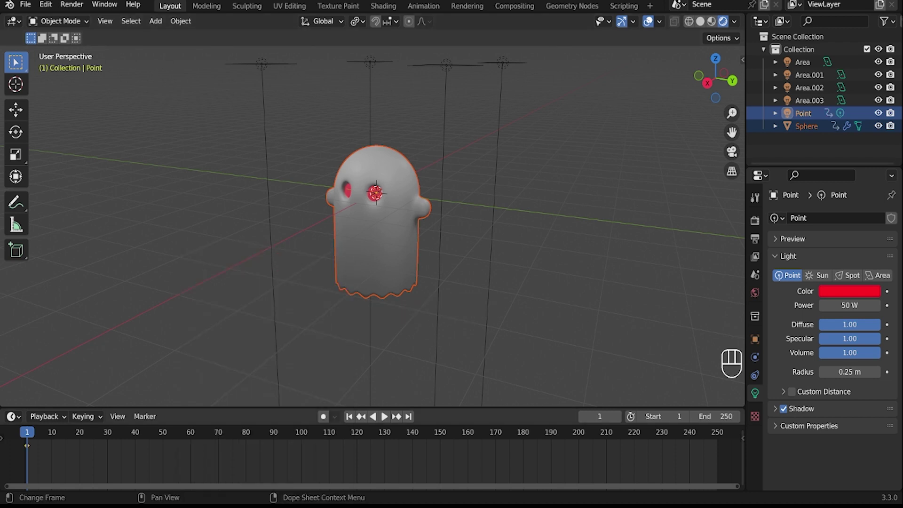
At frame 30, raise the ghost and point light along Z and insert a Location keyframe
left_click(110, 431)
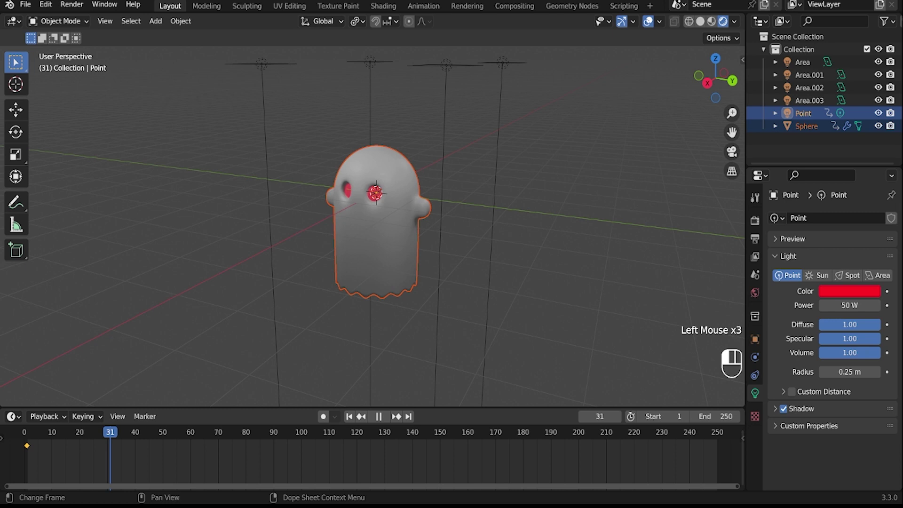
key("Escape")
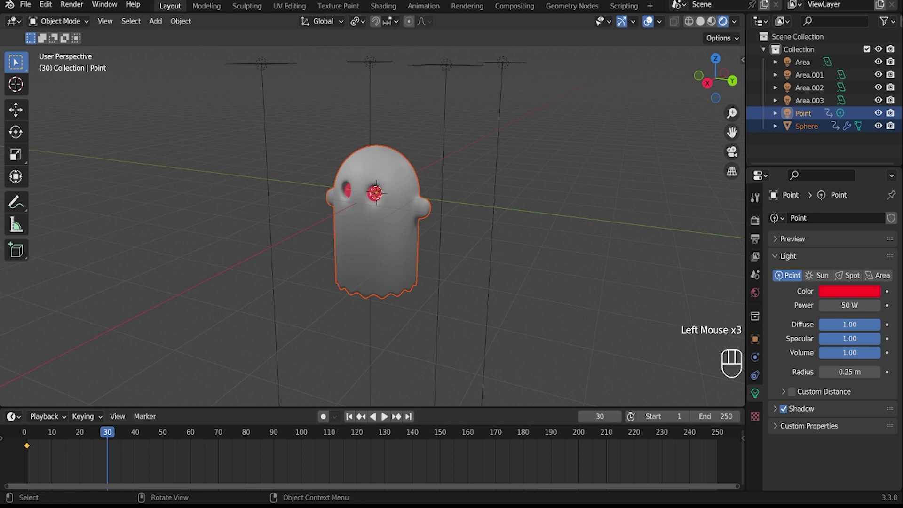
key("g")
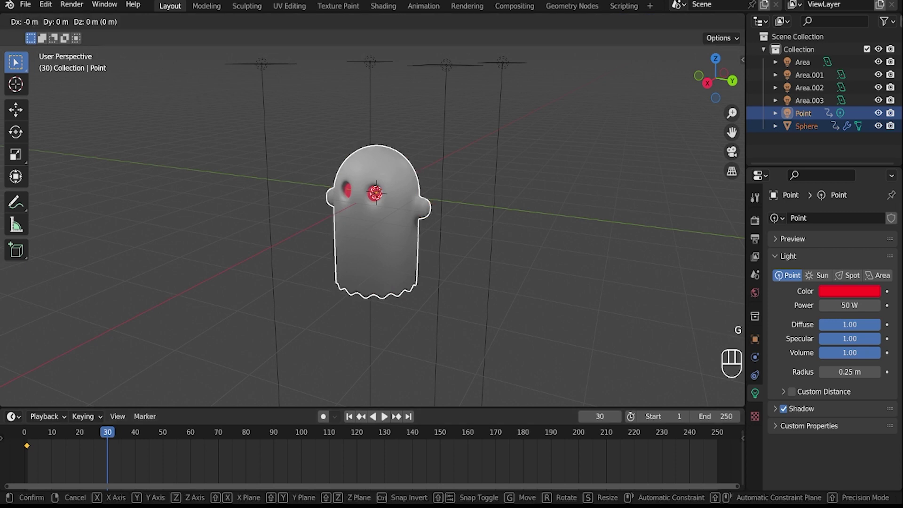
key("z")
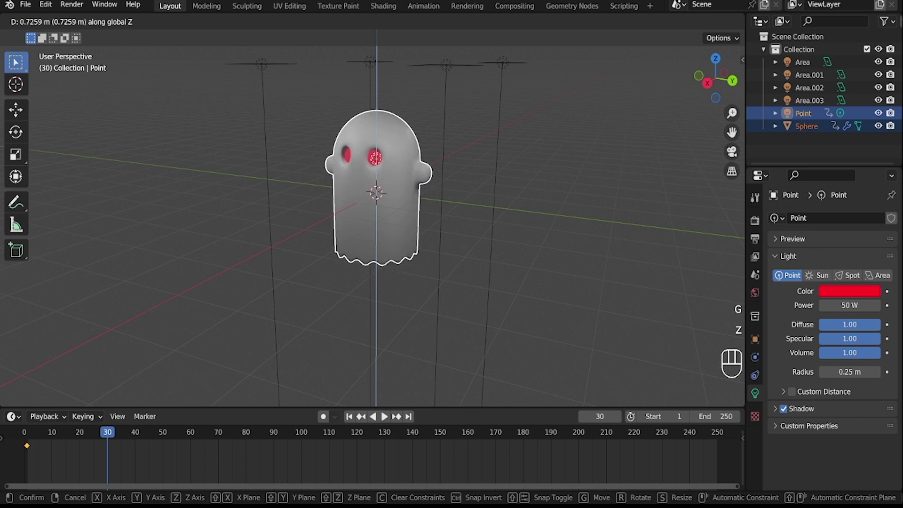
left_click(376, 188)
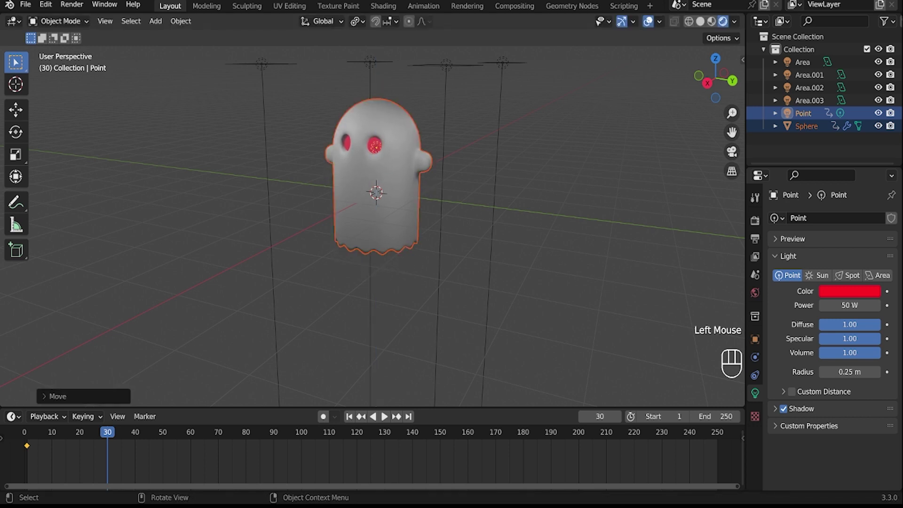
key("i")
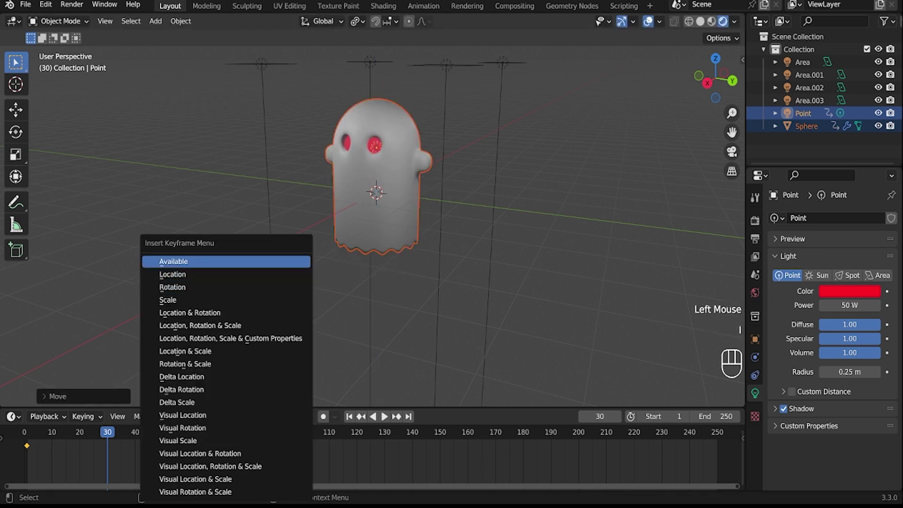
left_click(226, 274)
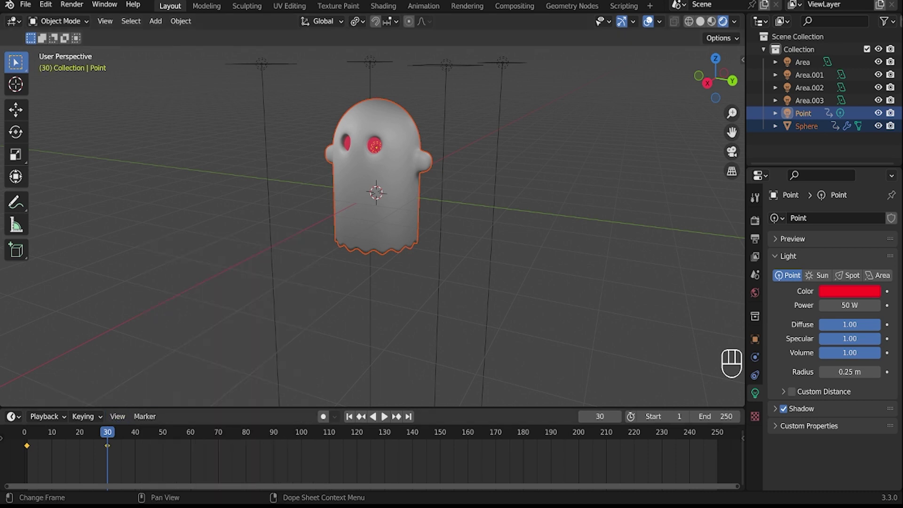
Copy the frame 1 keyframe to frame 60 so the ghost returns to its starting height
left_click(193, 432)
left_click(191, 432)
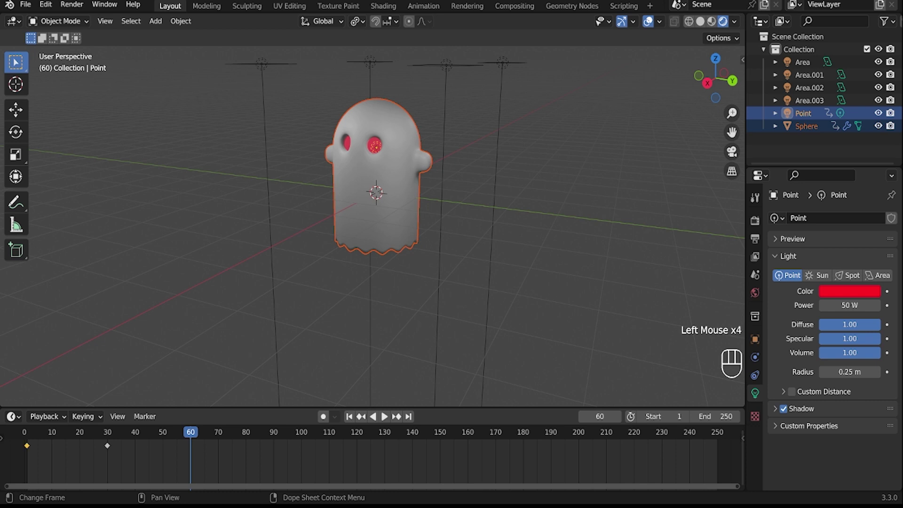
key("ctrl+c")
key("ctrl+v")
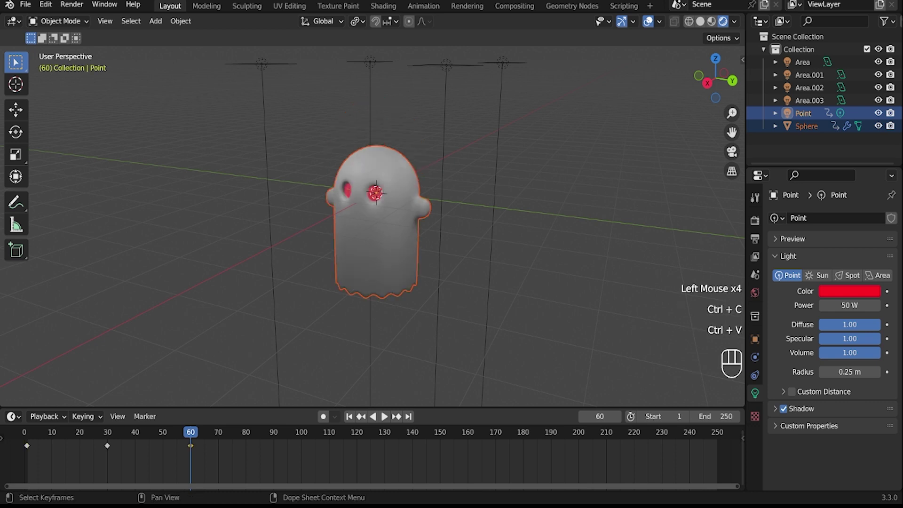
Copy the keyframes at frames 30 and 60 and paste them starting at frame 90
left_click_drag(212, 465, 91, 443)
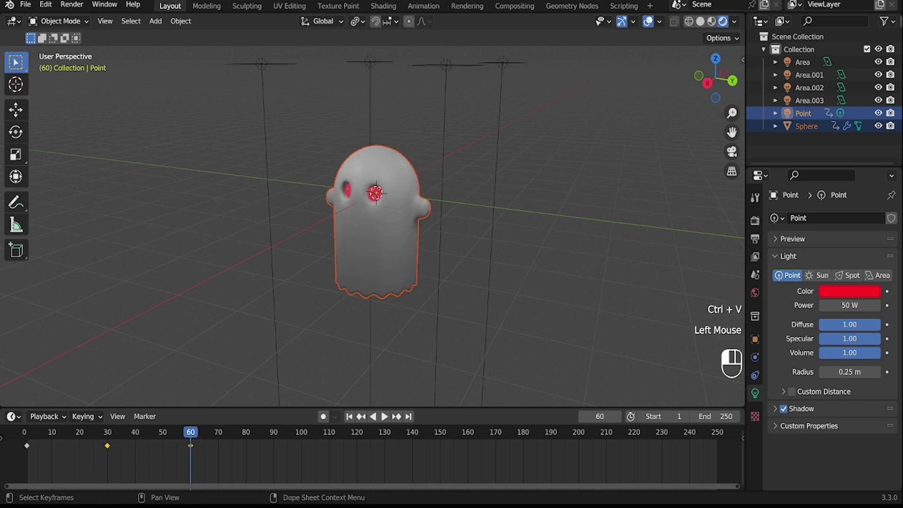
key("ctrl+c")
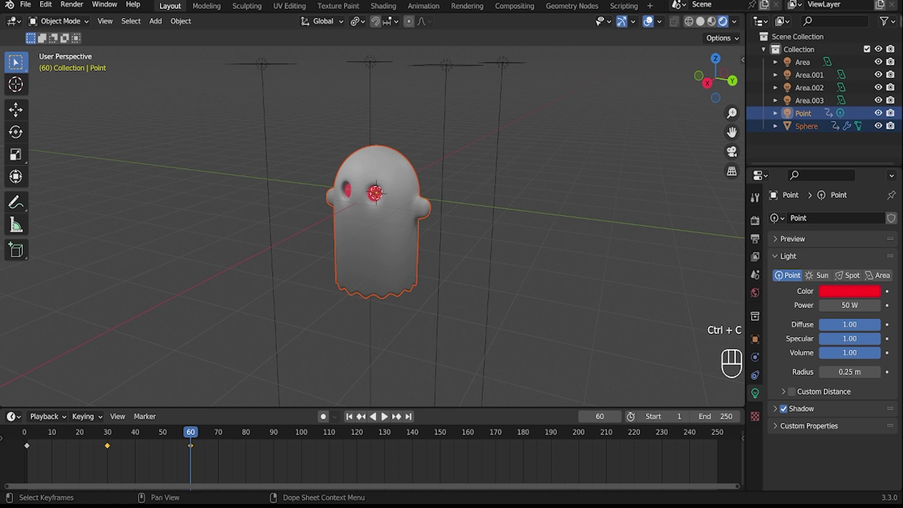
left_click(274, 432)
key("ctrl+v")
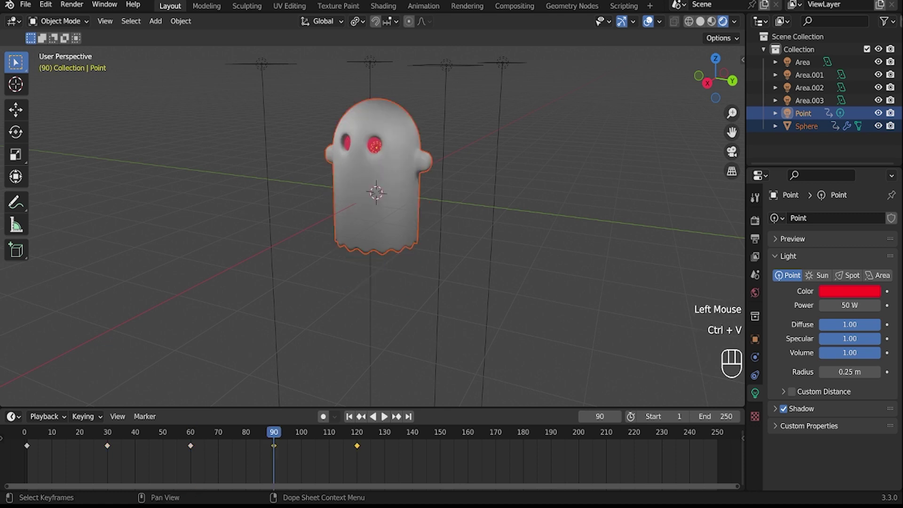
Set the animation's end frame to 120 and play back the floating motion
left_click(714, 416)
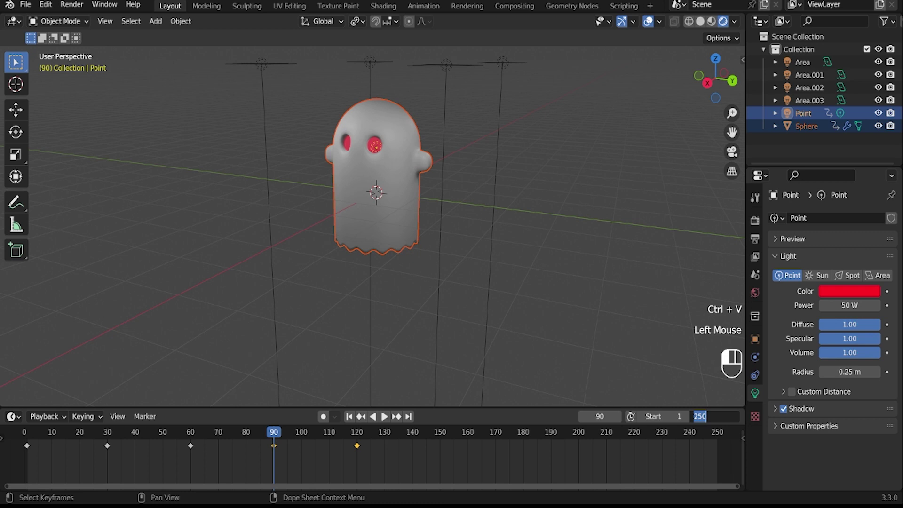
type("120")
key("Return")
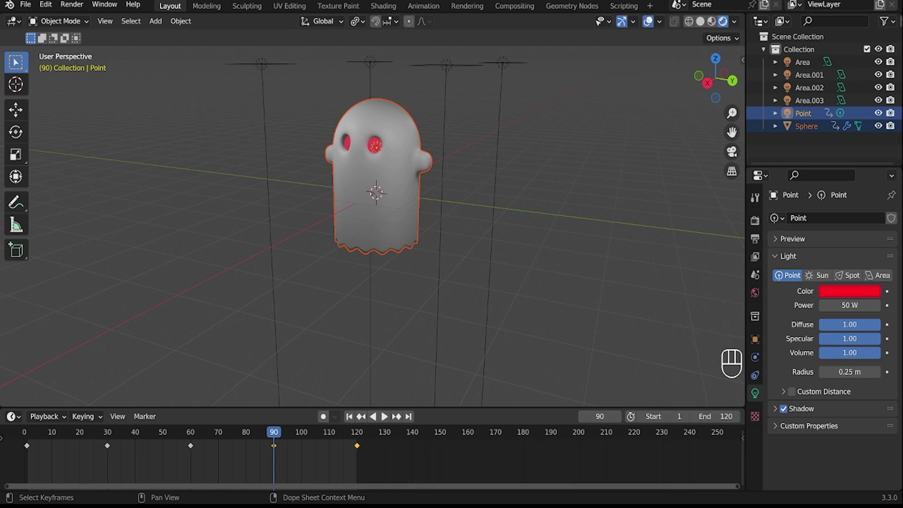
key("space")
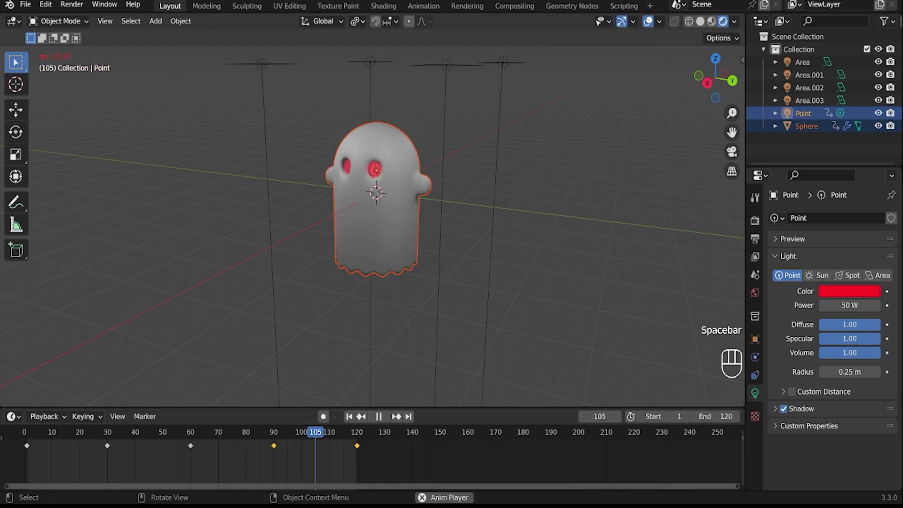
scroll(372, 212, "down", 2)
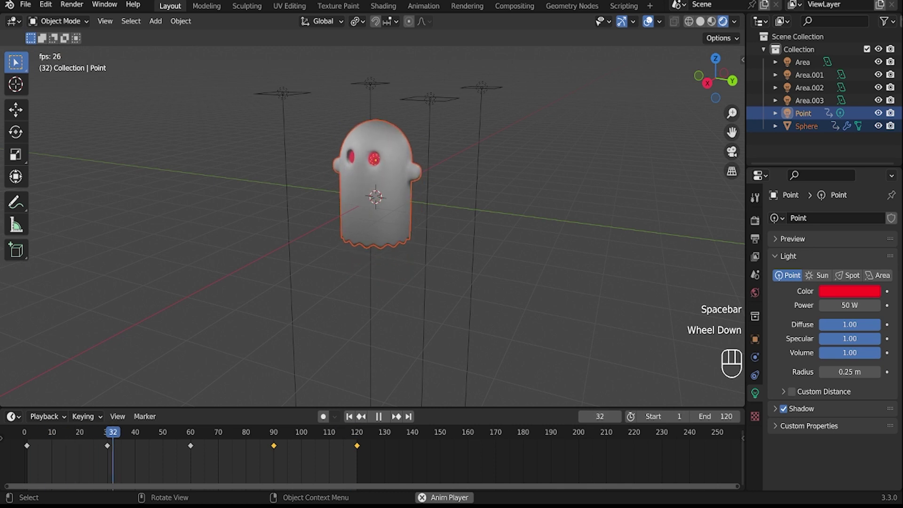
key("space")
key("space")
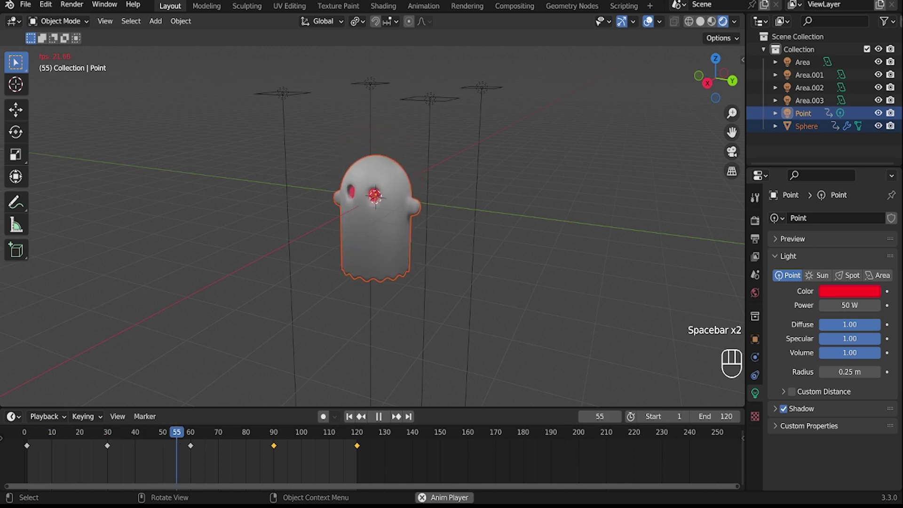
Hide the viewport overlays and set the world background strength to 0, then stop the playback
left_click(648, 22)
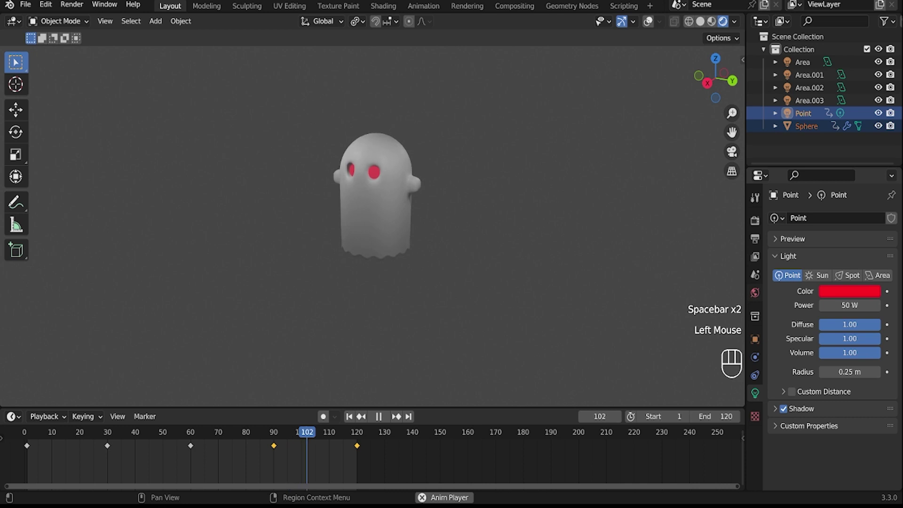
left_click(755, 292)
left_click_drag(855, 319, 794, 319)
middle_click_drag(518, 235, 484, 249)
middle_click_drag(414, 216, 385, 209)
key("space")
Add a mesh plane and move it down along Z by about 2.4 m so it lies below the ghost
key("shift+a")
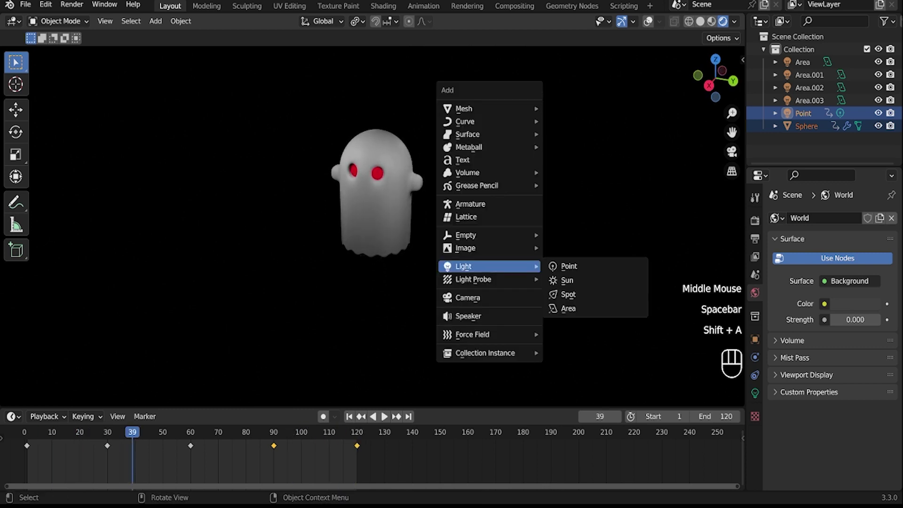
mouse_move(489, 108)
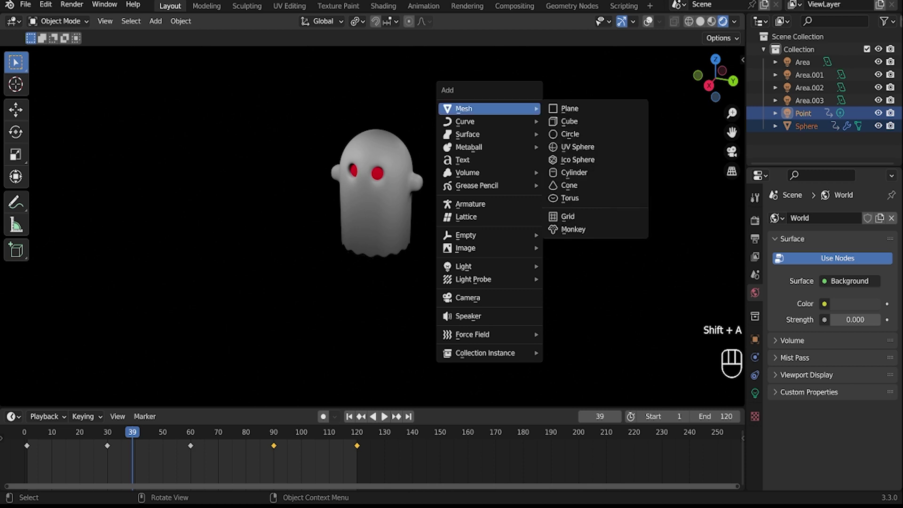
left_click(569, 108)
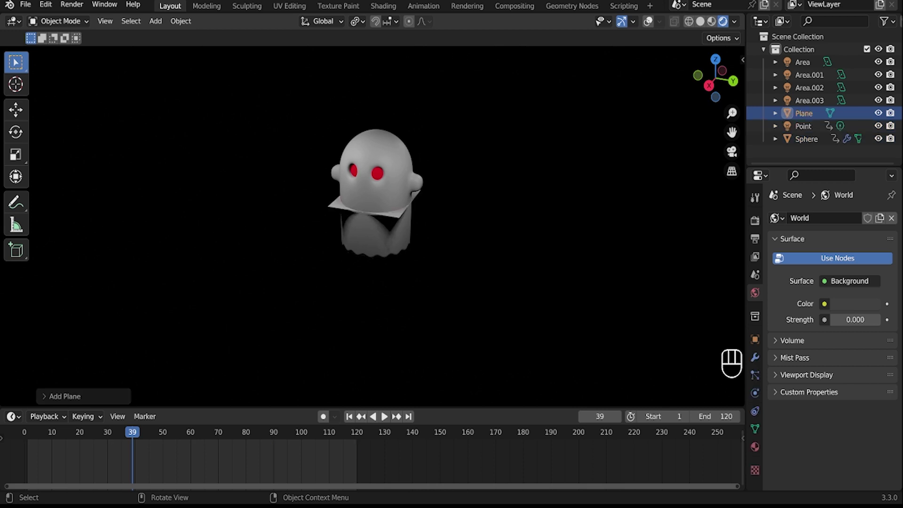
key("g")
key("z")
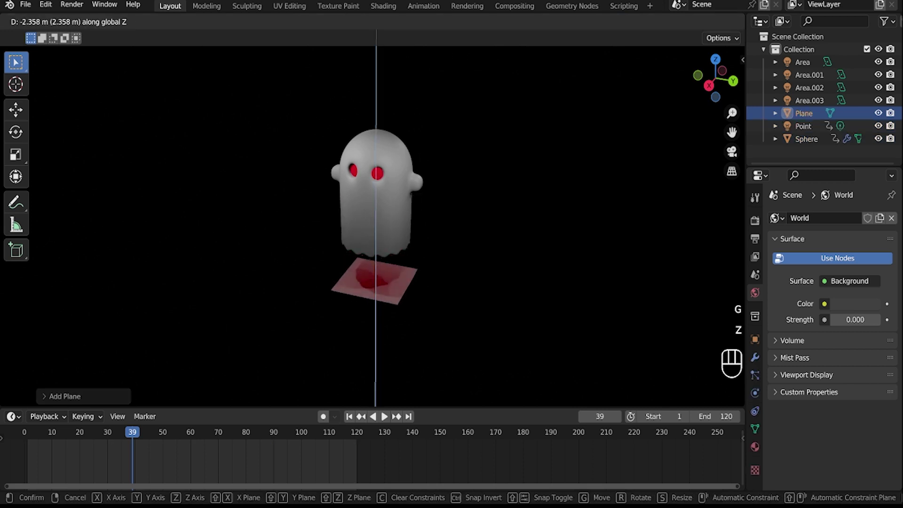
left_click(569, 185)
Scale the plane up into a wide floor around the ghost and play back the floating animation above it
key("s")
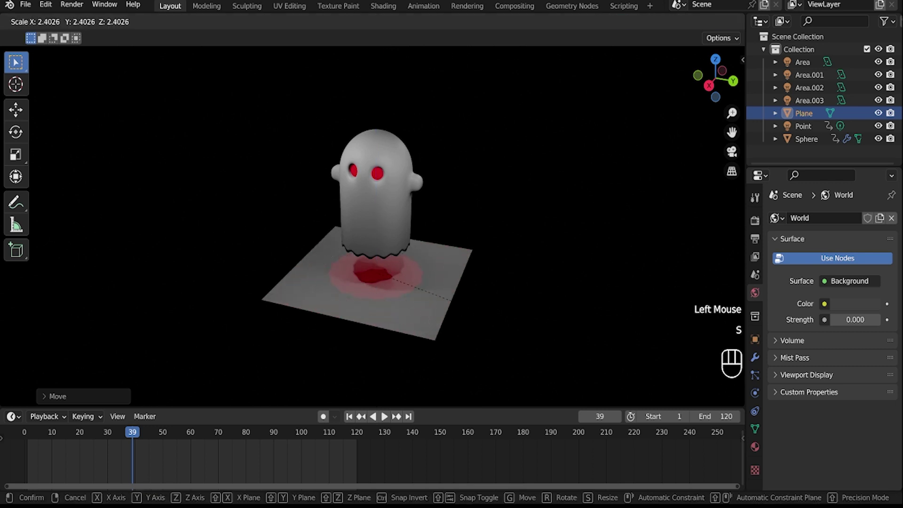
left_click(479, 351)
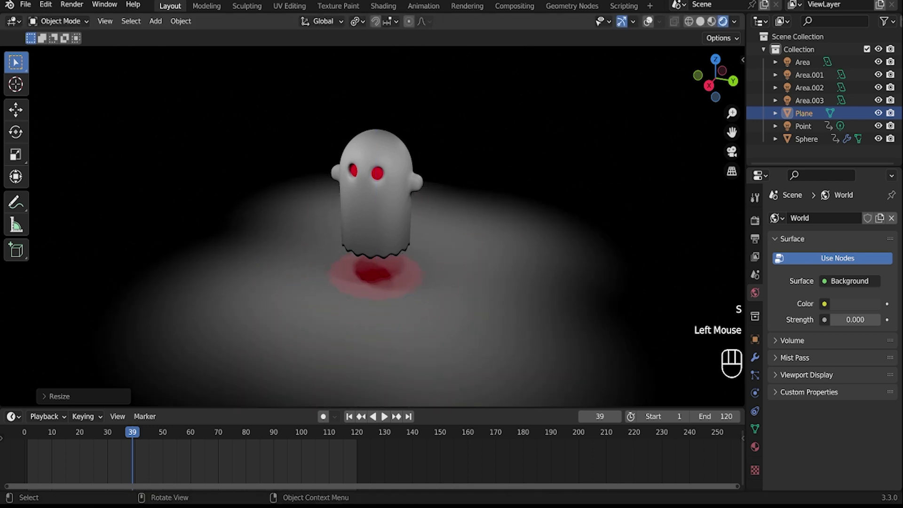
key("space")
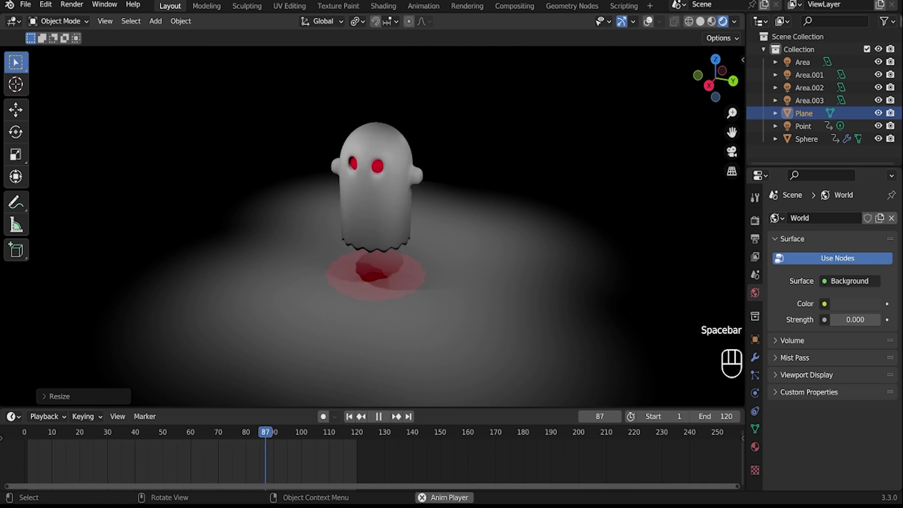
key("space")
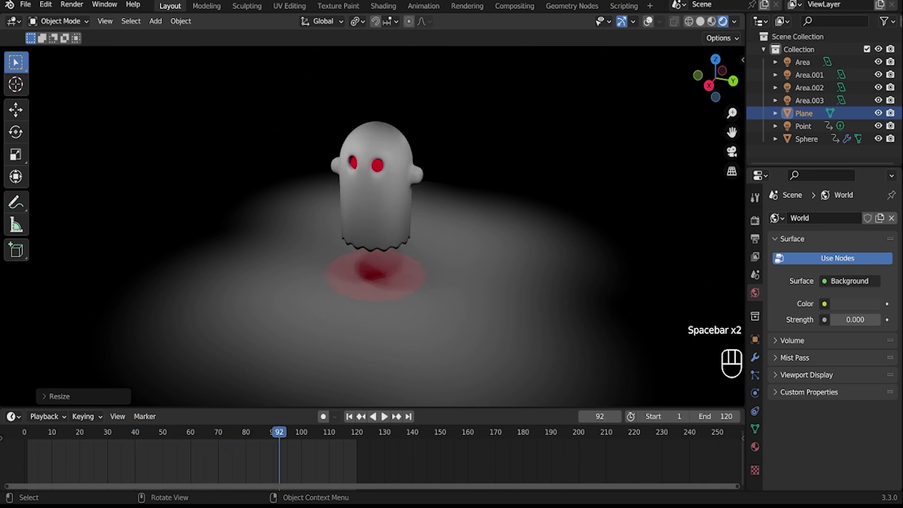
Delete the red point light inside the ghost
middle_click_drag(376, 211, 372, 259)
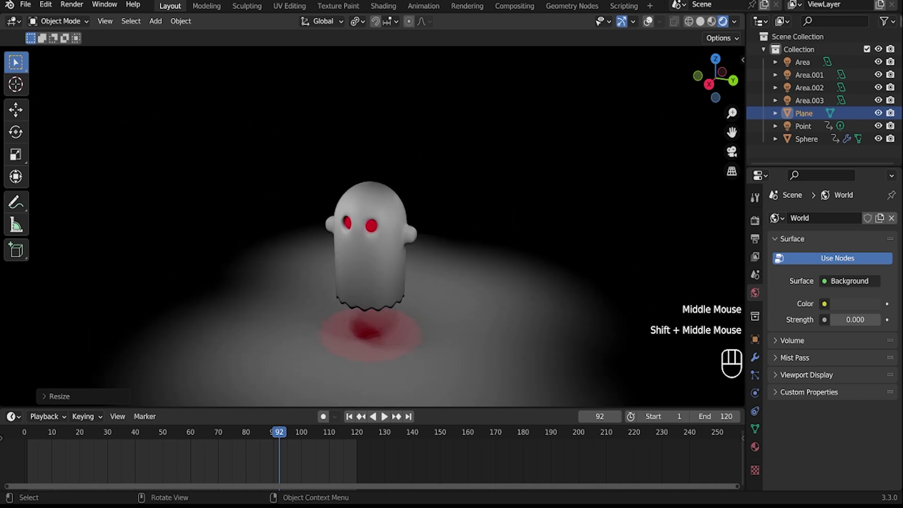
scroll(372, 226, "up", 3)
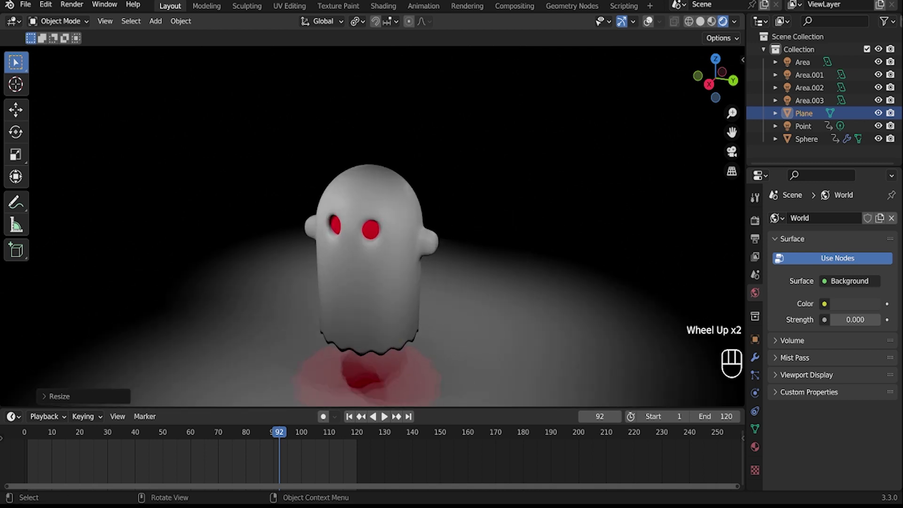
left_click(803, 126)
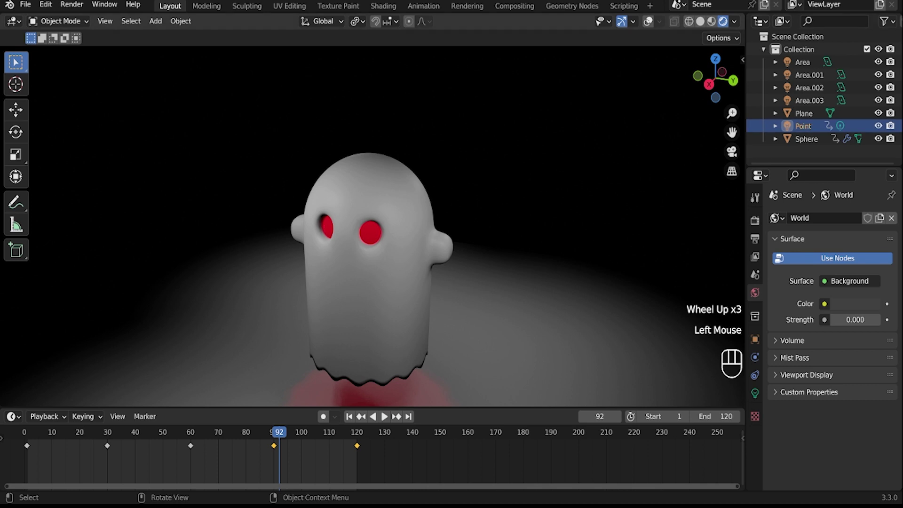
key("x")
left_click(519, 220)
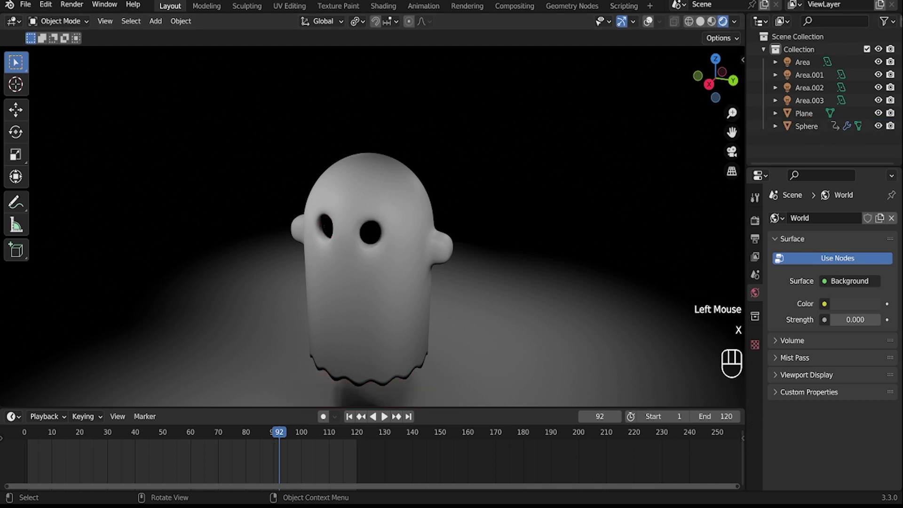
Switch the viewport to solid shading with overlays shown and open the ghost's mesh in Edit Mode
left_click(701, 21)
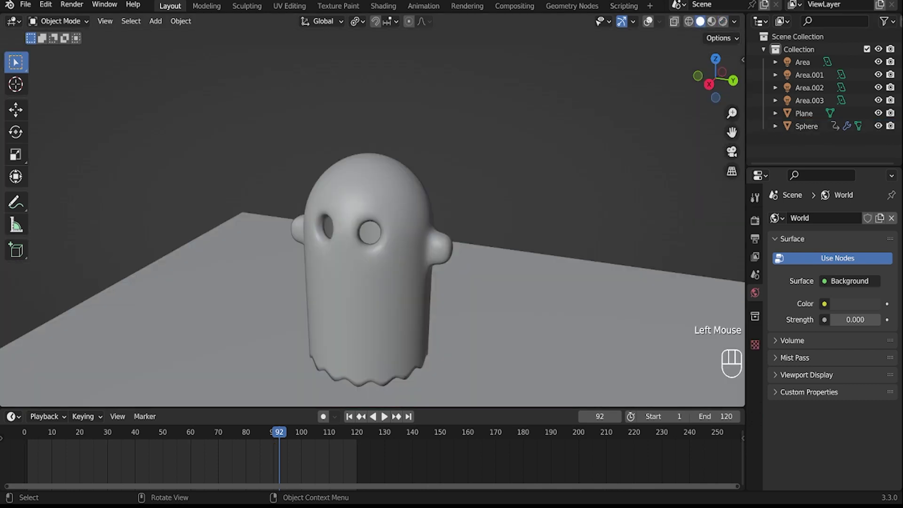
left_click(368, 268)
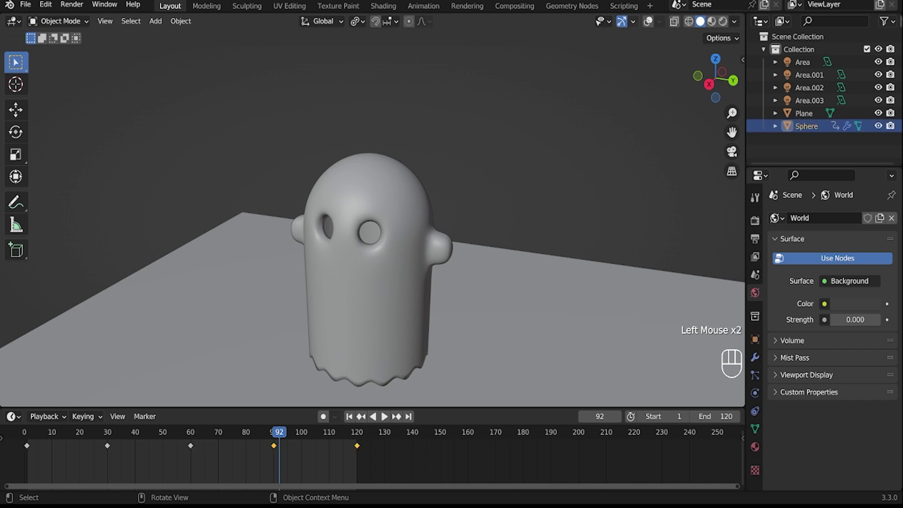
left_click(648, 21)
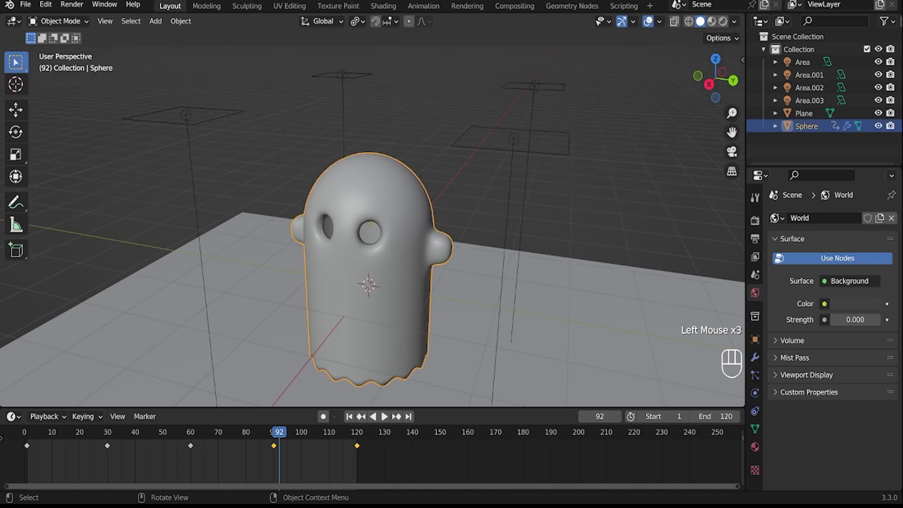
key("Tab")
scroll(374, 255, "up", 3)
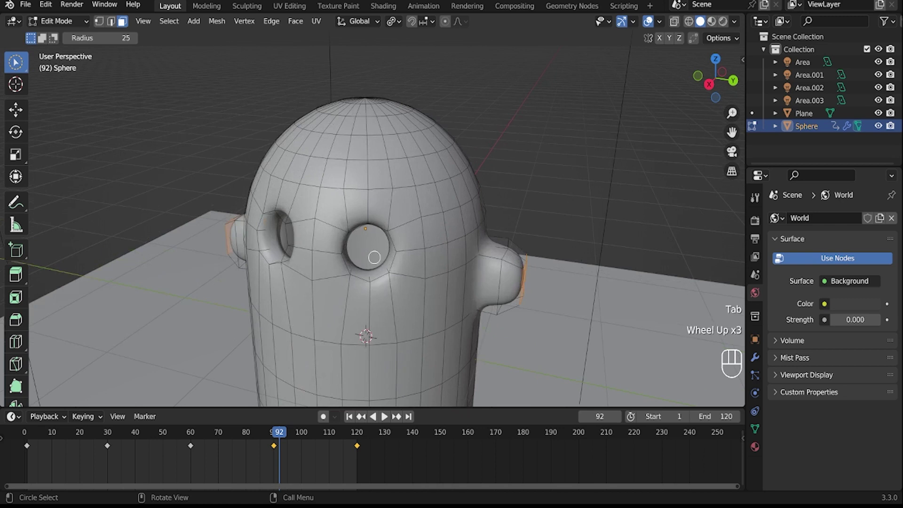
Switch from circle to box selection and turn off the ghost's Subdivision modifier in the viewport
key("w")
key("w")
key("w")
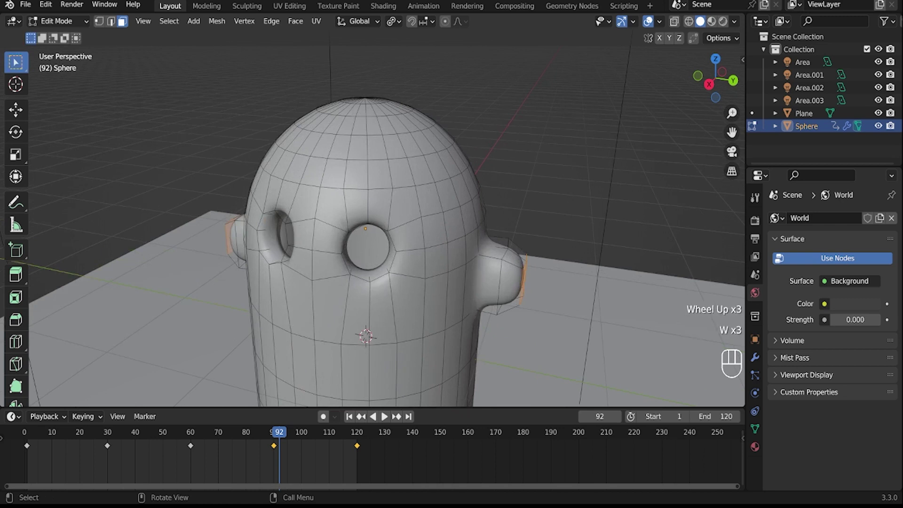
left_click(755, 357)
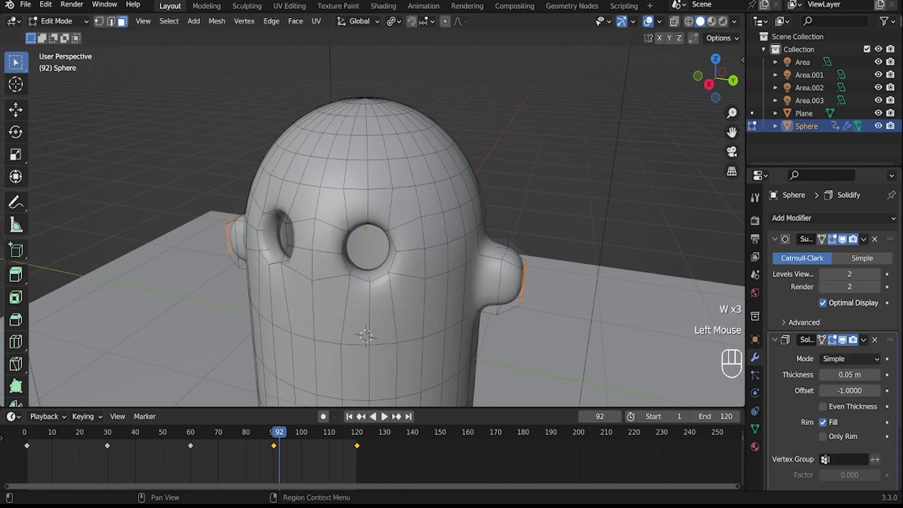
left_click(842, 239)
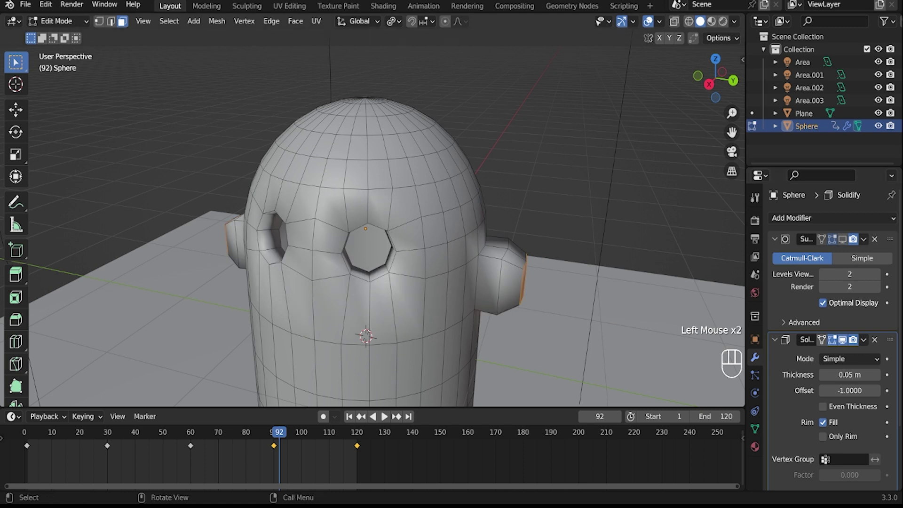
Try to loop-select the rim of the ghost's eye hole while in face selection mode
scroll(374, 235, "up", 1)
middle_click_drag(374, 236, 369, 229)
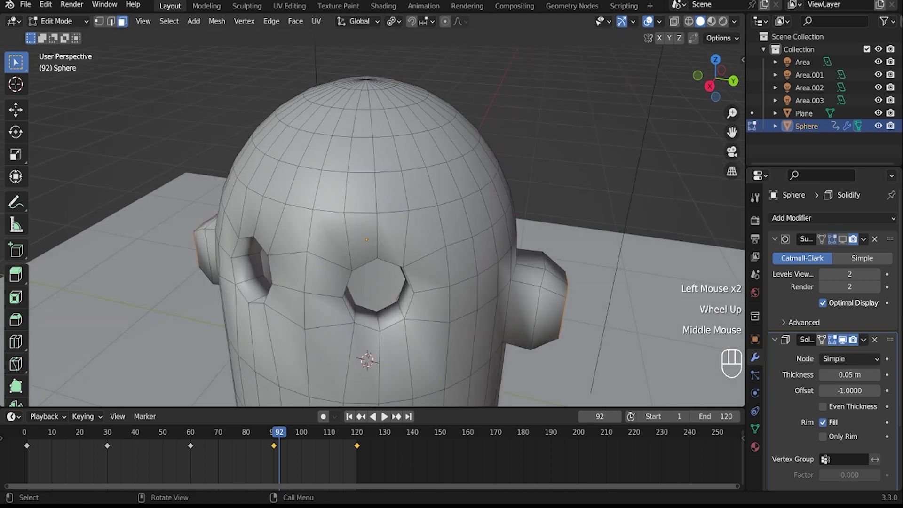
key("alt")
left_click(397, 299, "alt")
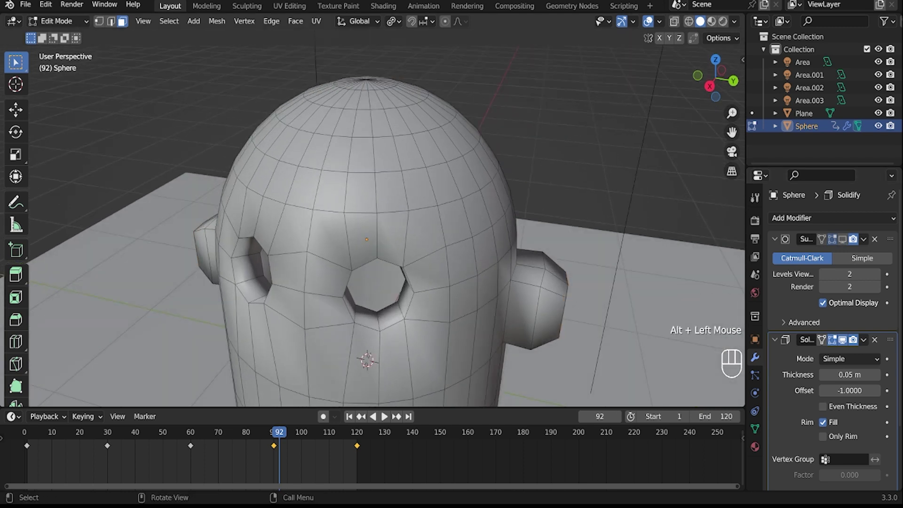
middle_click_drag(369, 229, 283, 227, "shift")
key("alt")
left_click(337, 229, "alt")
left_click(182, 230, "alt")
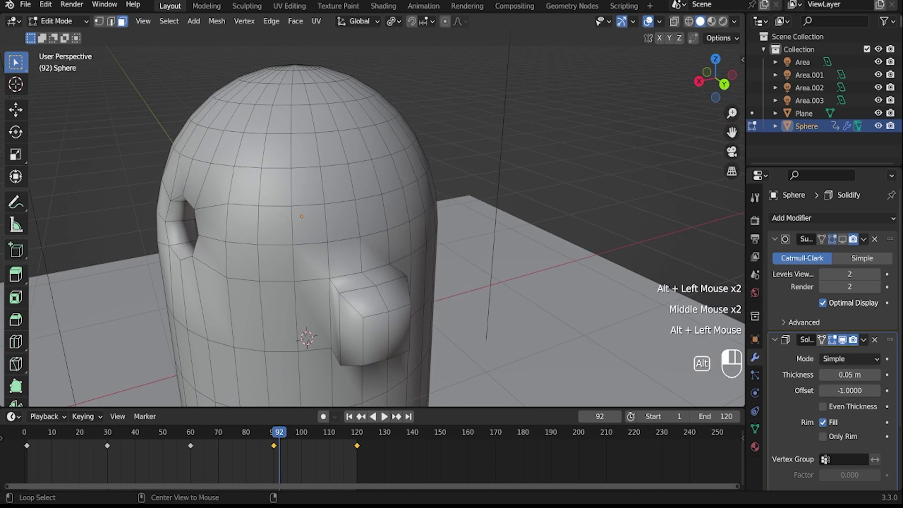
In edge selection mode, select the inner edge loop of each eye hole and fill both holes with faces
key("2")
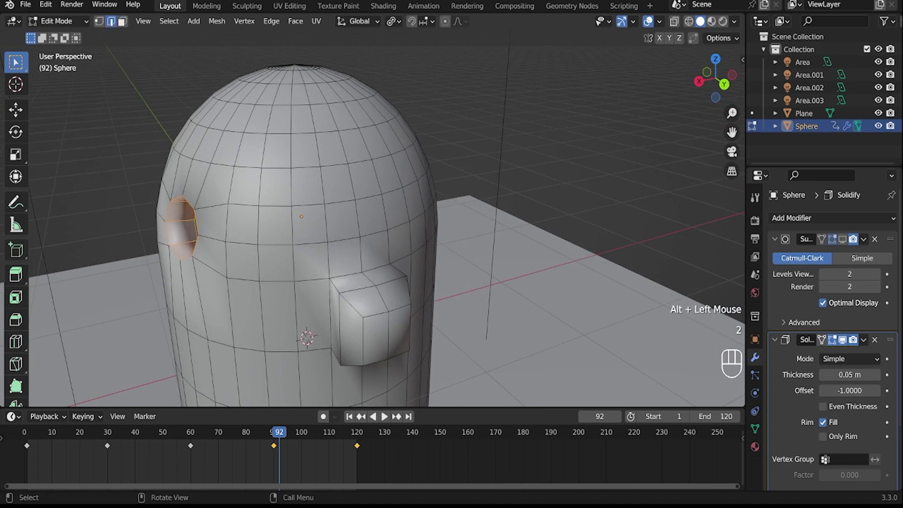
left_click(195, 229)
left_click(195, 229, "alt")
middle_click_drag(329, 282, 423, 285)
key("f")
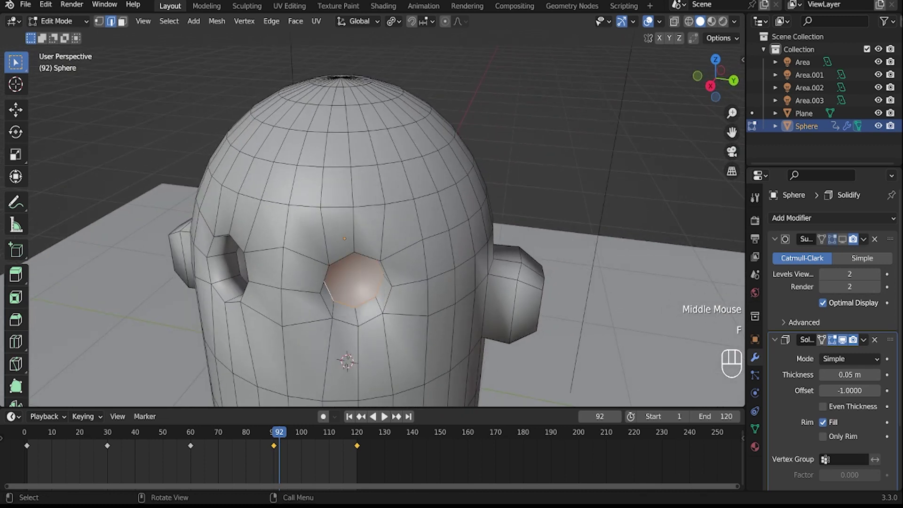
left_click(241, 266, "alt")
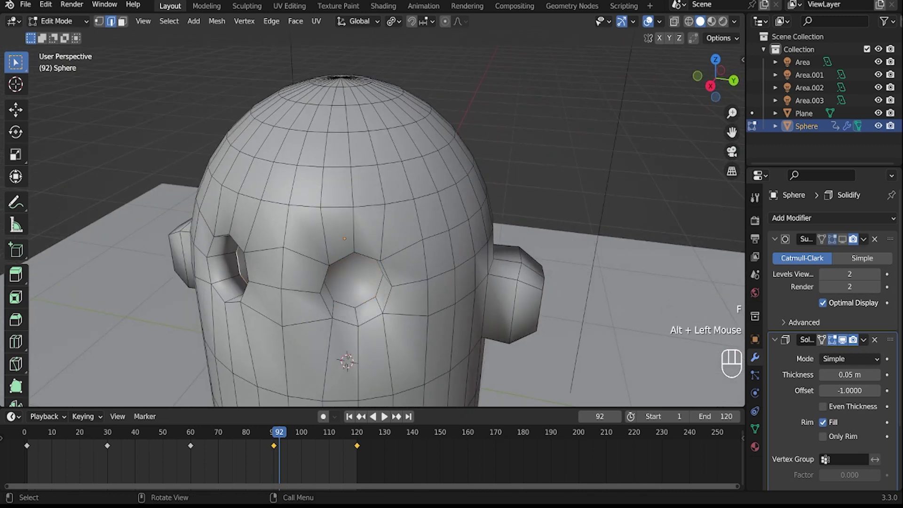
key("f")
middle_click_drag(330, 212, 372, 212)
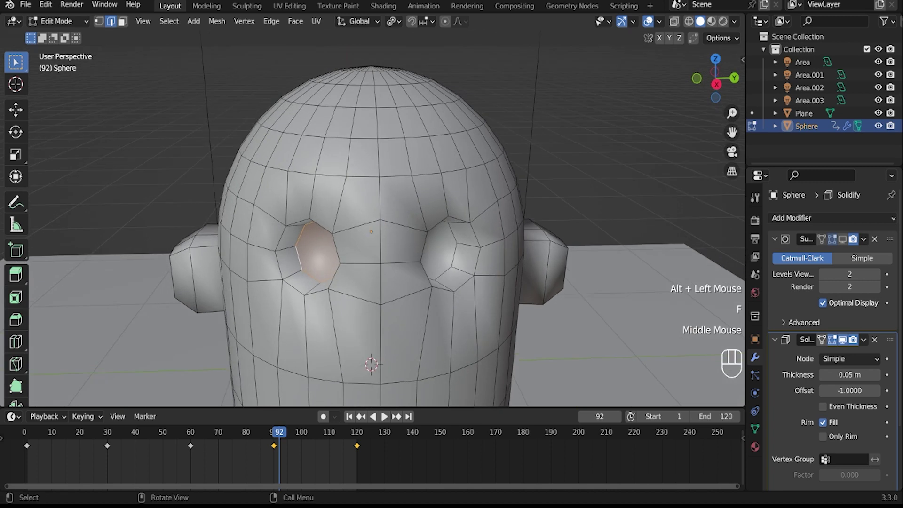
Select the two new eye faces and separate them from the ghost into their own object
key("3")
left_click(317, 251)
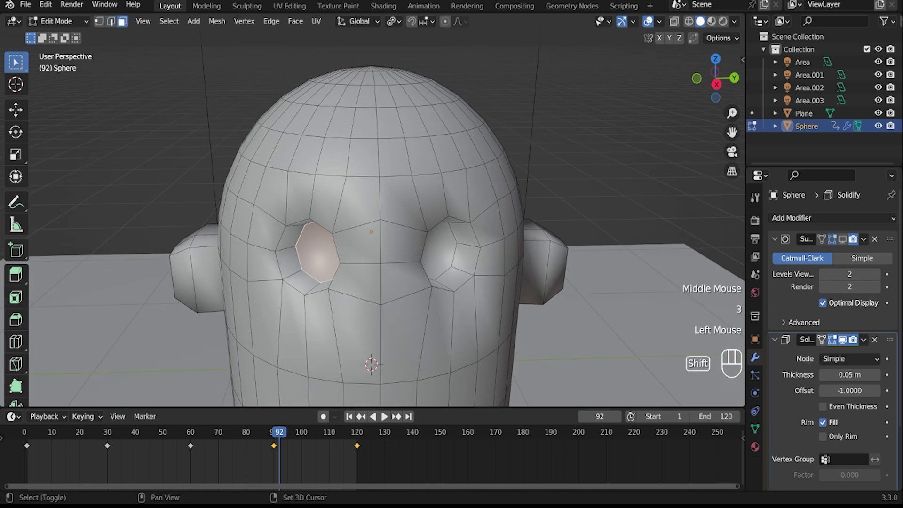
left_click(438, 252, "shift")
middle_click_drag(372, 235, 329, 235)
key("p")
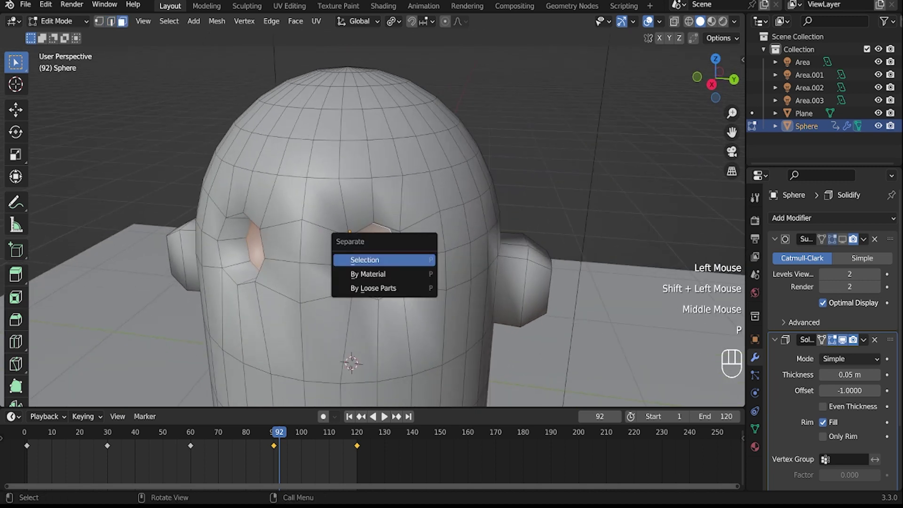
left_click(365, 260)
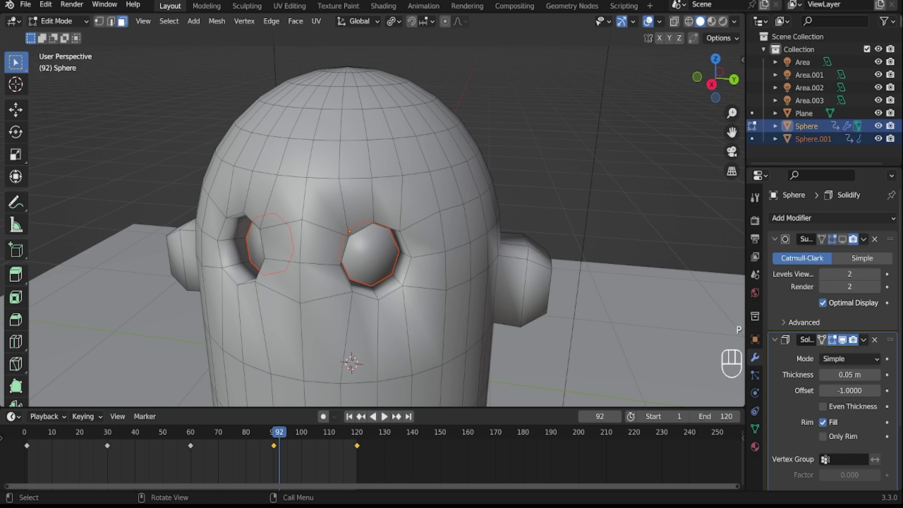
Turn the Subdivision modifier's viewport display back on, return to Object Mode and select only the ghost body
left_click(843, 239)
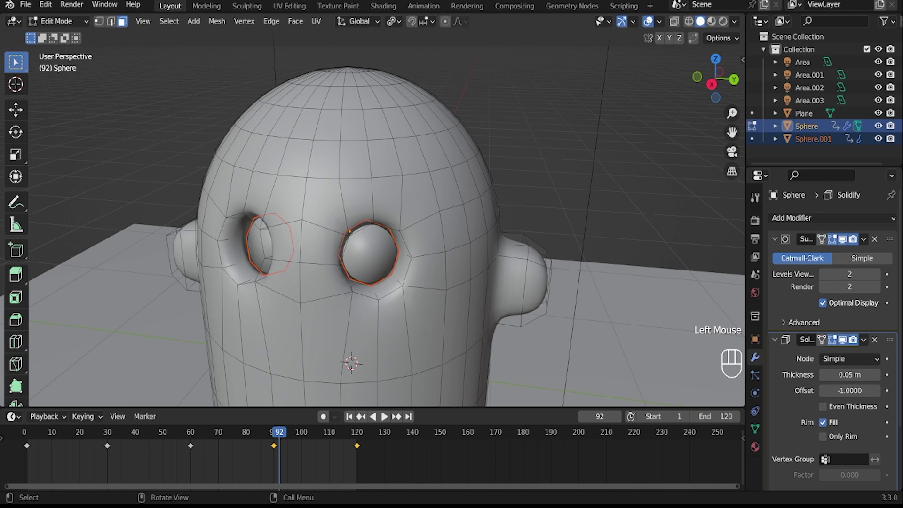
key("Tab")
left_click(369, 254)
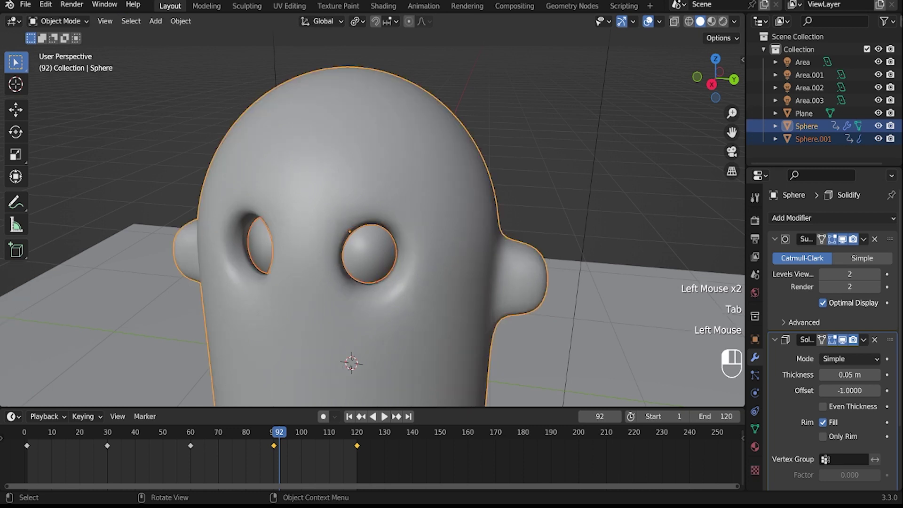
left_click(369, 254)
left_click(369, 254)
left_click(370, 254)
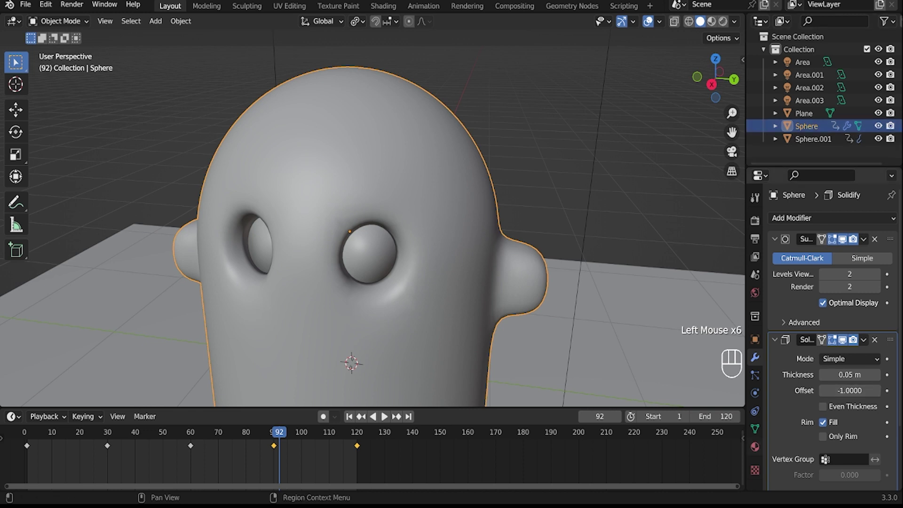
Create a new material for the ghost body and switch the viewport to rendered shading
left_click(755, 447)
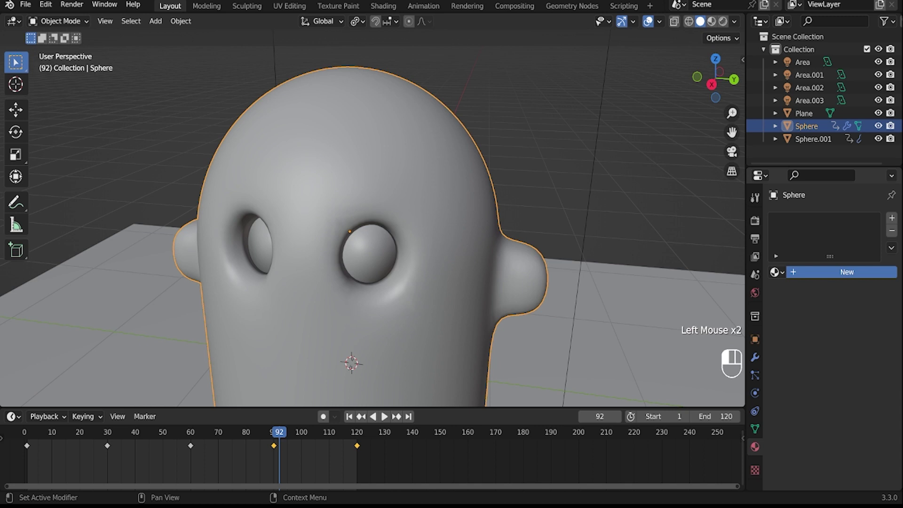
left_click(846, 272)
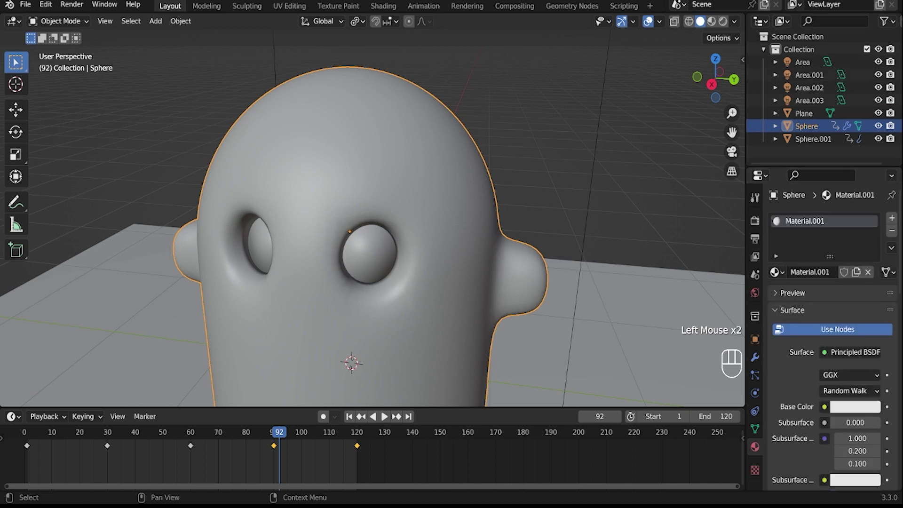
left_click(711, 22)
left_click(722, 21)
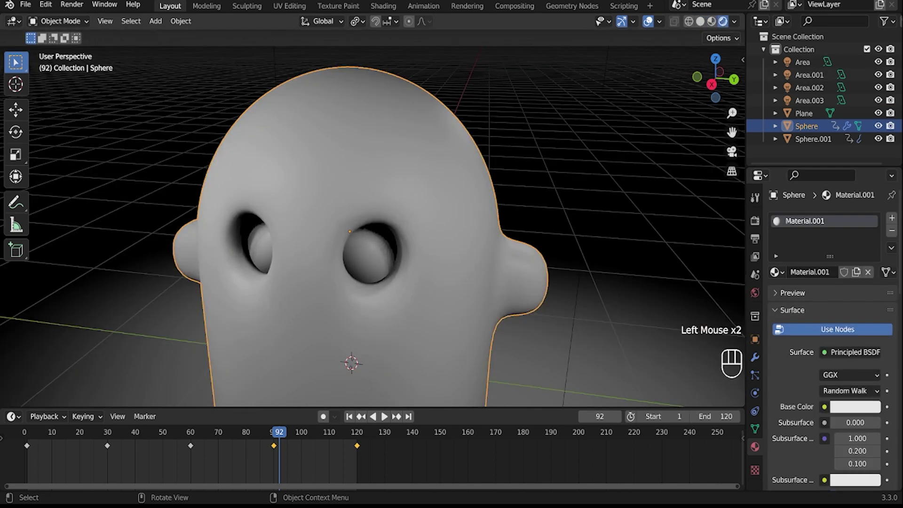
left_click(855, 406)
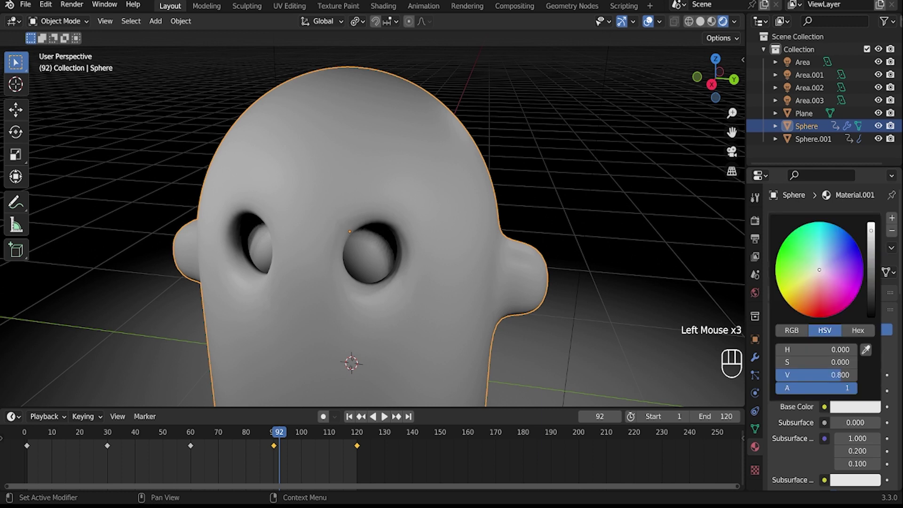
left_click_drag(819, 269, 821, 315)
key("ctrl+z")
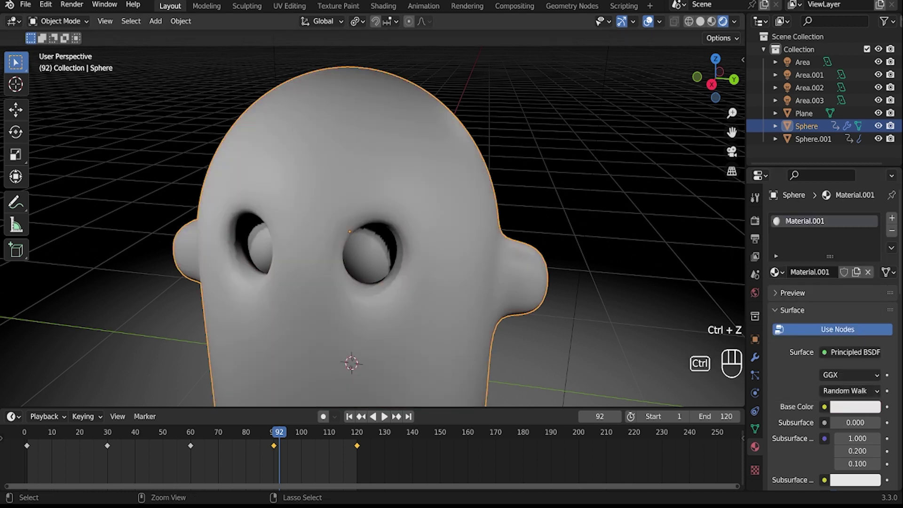
Select the separated eye faces object, give it a new material and change its surface shader to Emission
left_click(813, 138)
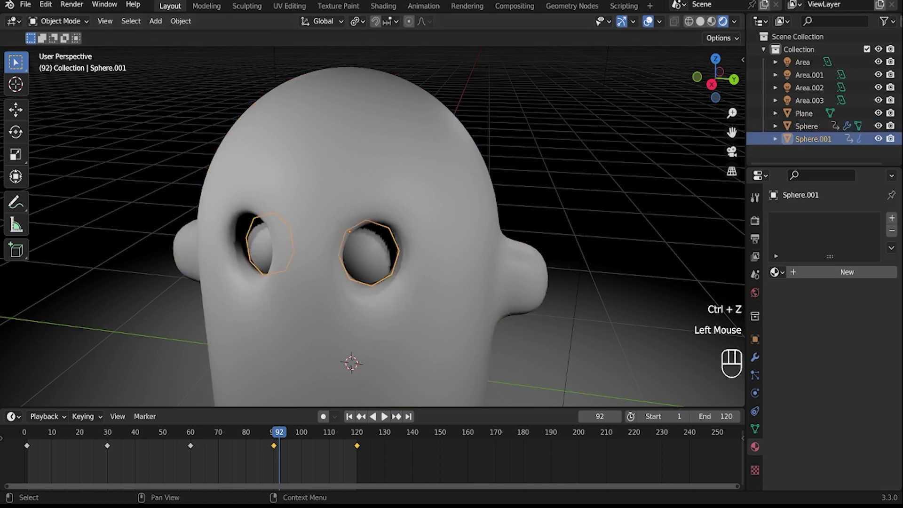
left_click(846, 272)
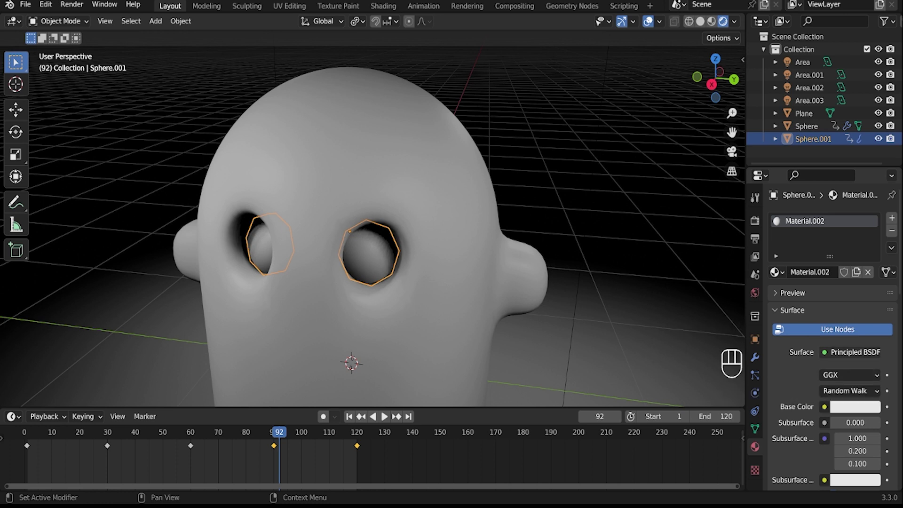
left_click(854, 352)
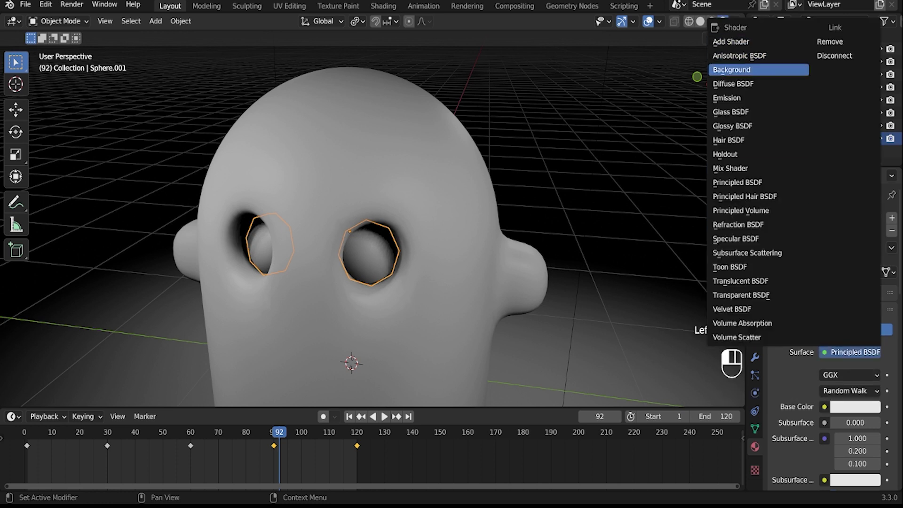
left_click(727, 97)
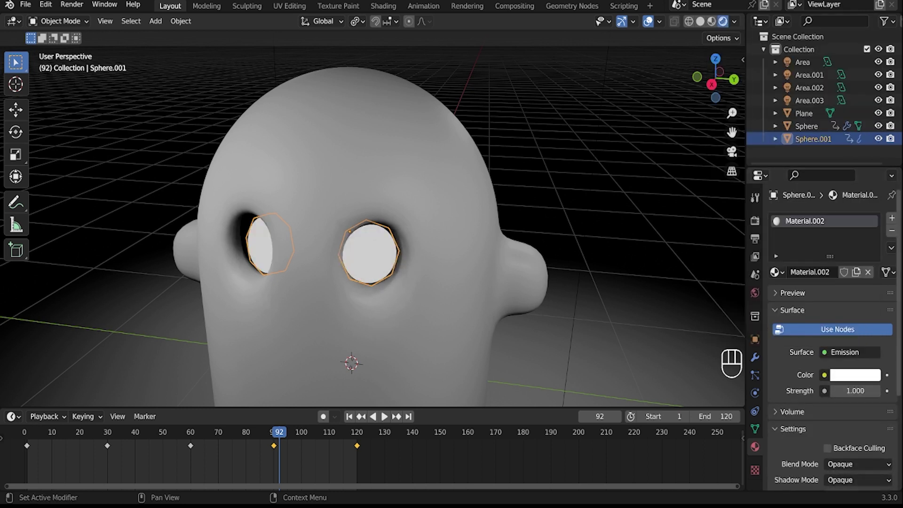
Set the eye material's emission color to a saturated red and its strength to 4.6
left_click(855, 375)
left_click(825, 281)
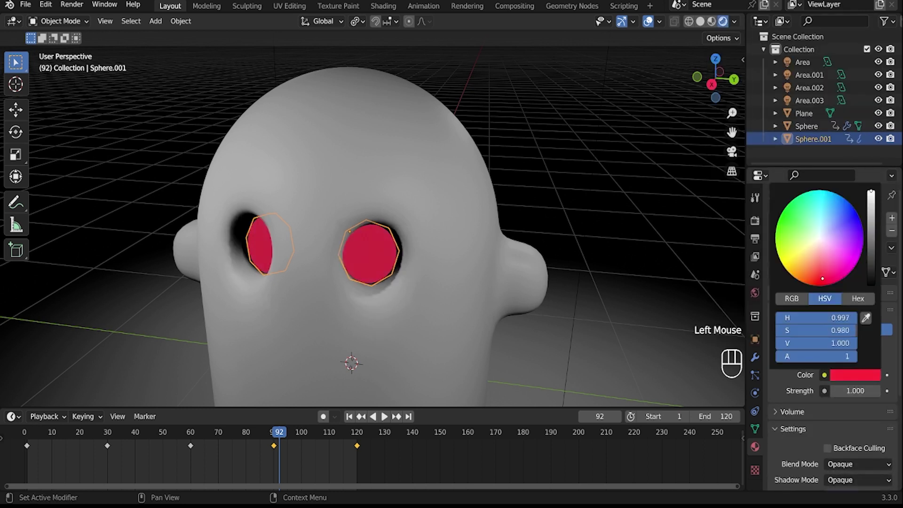
mouse_move(855, 390)
left_mouse_down()
mouse_move(881, 391)
mouse_move(835, 391)
mouse_move(868, 391)
left_mouse_up()
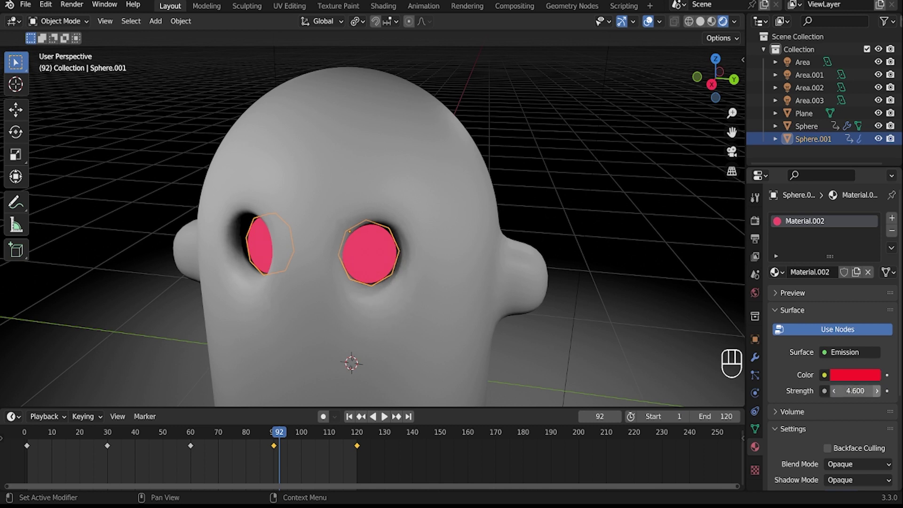
Deselect the eyes and play the animation to check the whole glowing-eyed ghost in rendered shading
scroll(466, 120, "down", 2)
left_click(467, 120)
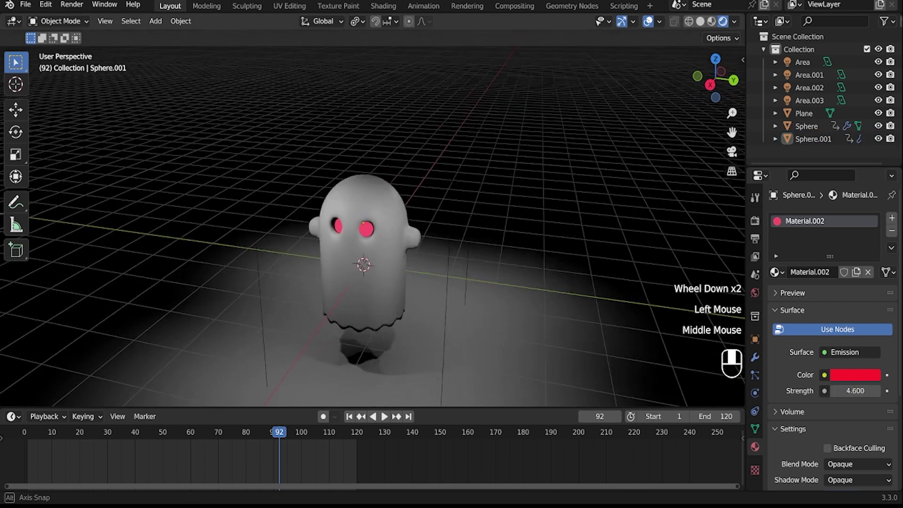
scroll(372, 226, "down", 1)
key("space")
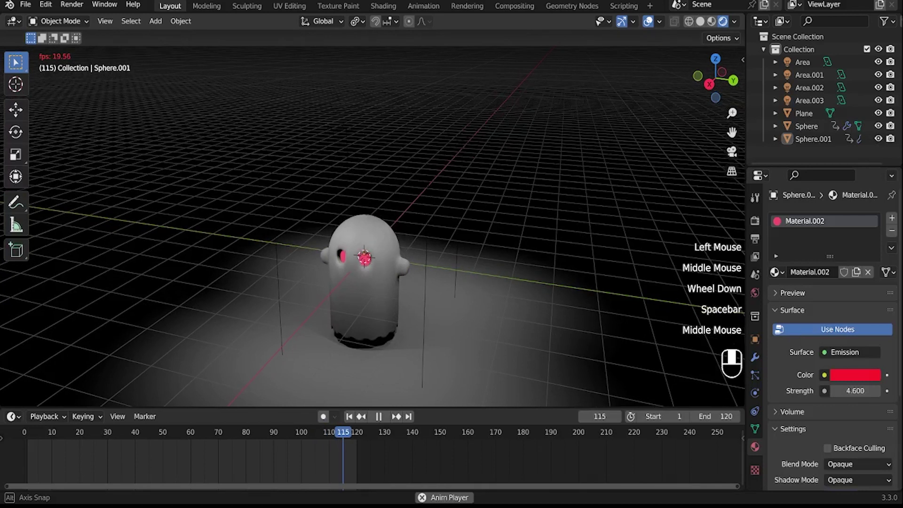